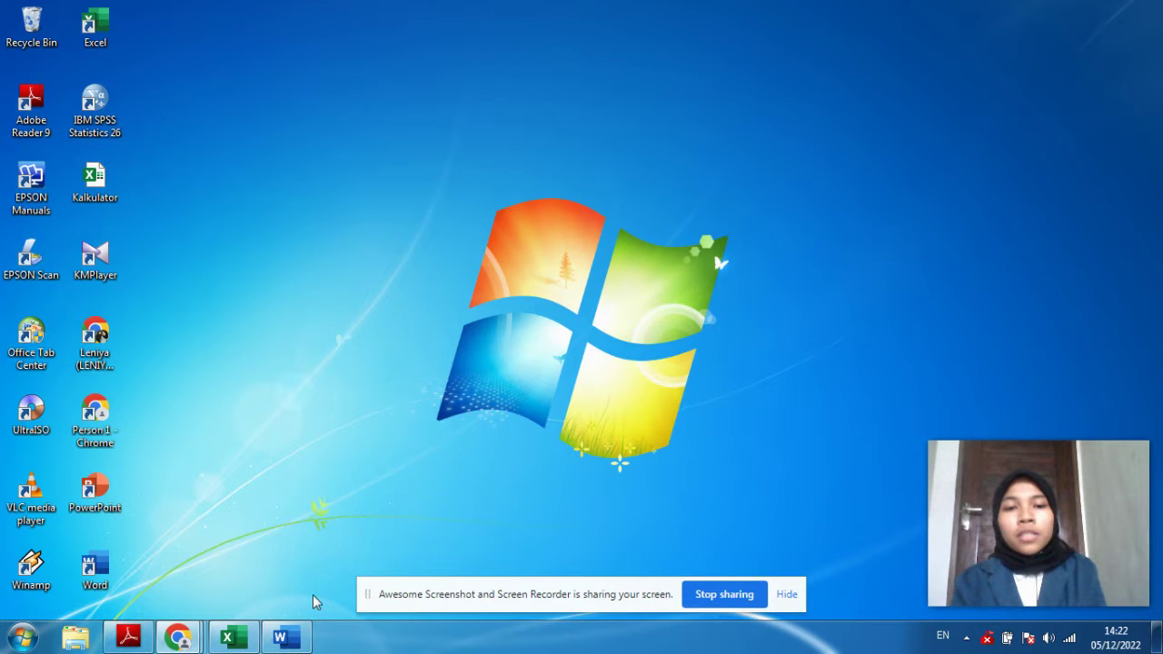
Review the correlation test notes and hypotheses in Word and the Keaktifan Belajar and Prestasi Belajar data in Excel, then minimize both windows
left_click(285, 638)
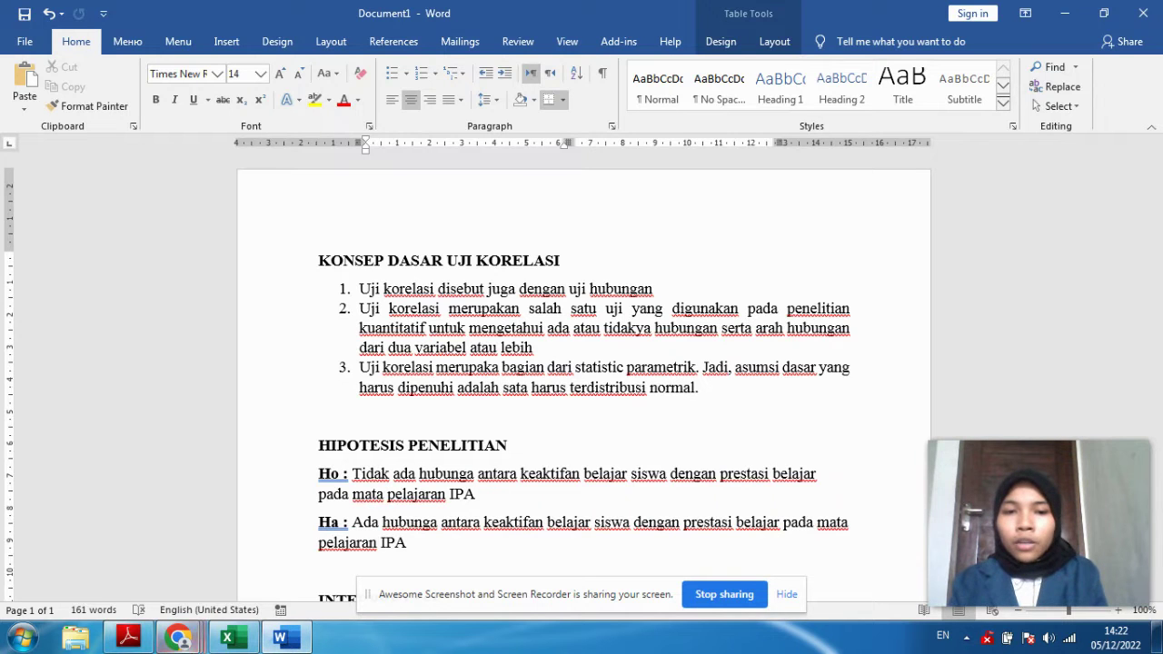
left_click(227, 640)
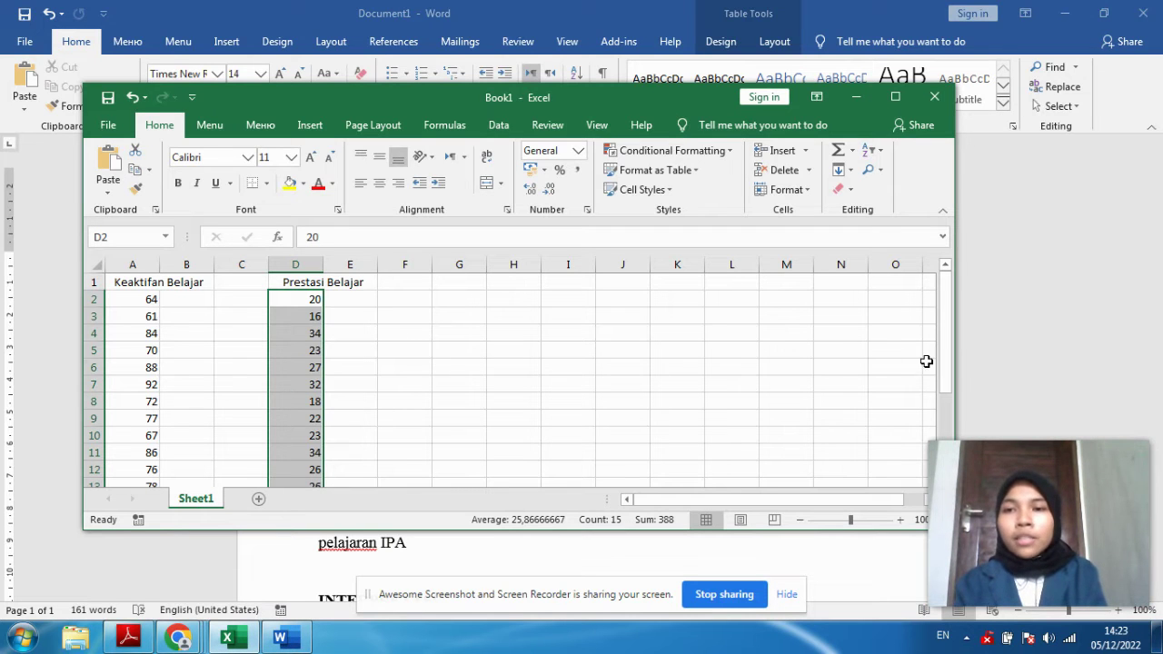
mouse_move(944, 367)
left_mouse_down()
mouse_move(945, 379)
mouse_move(946, 355)
left_mouse_up()
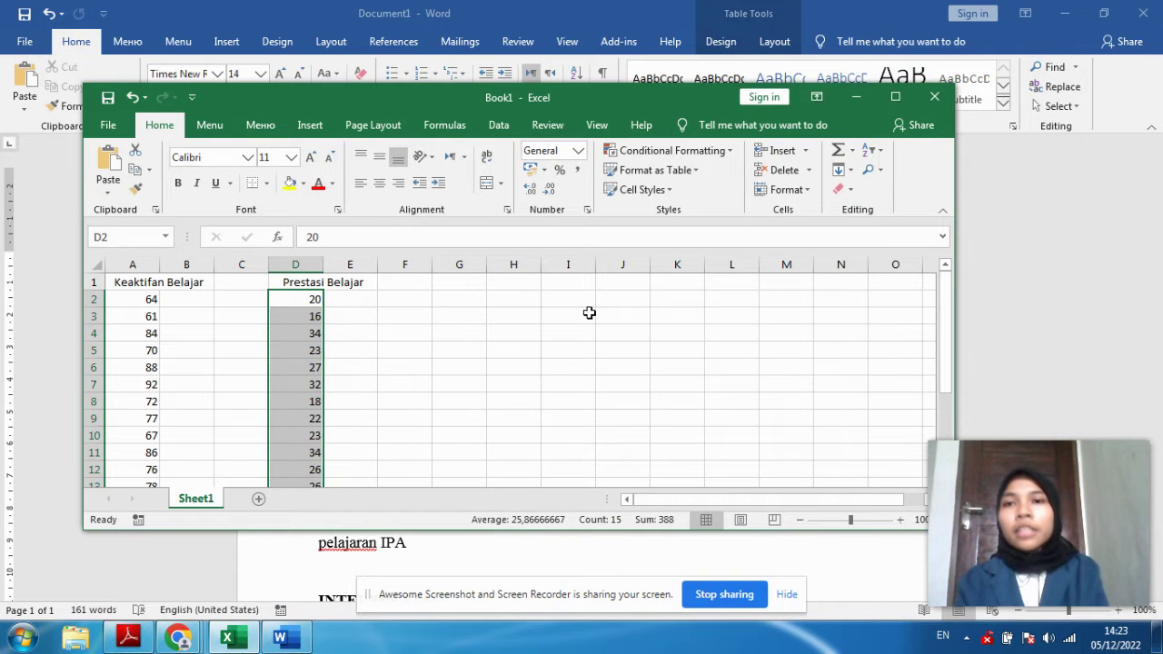
left_click(856, 99)
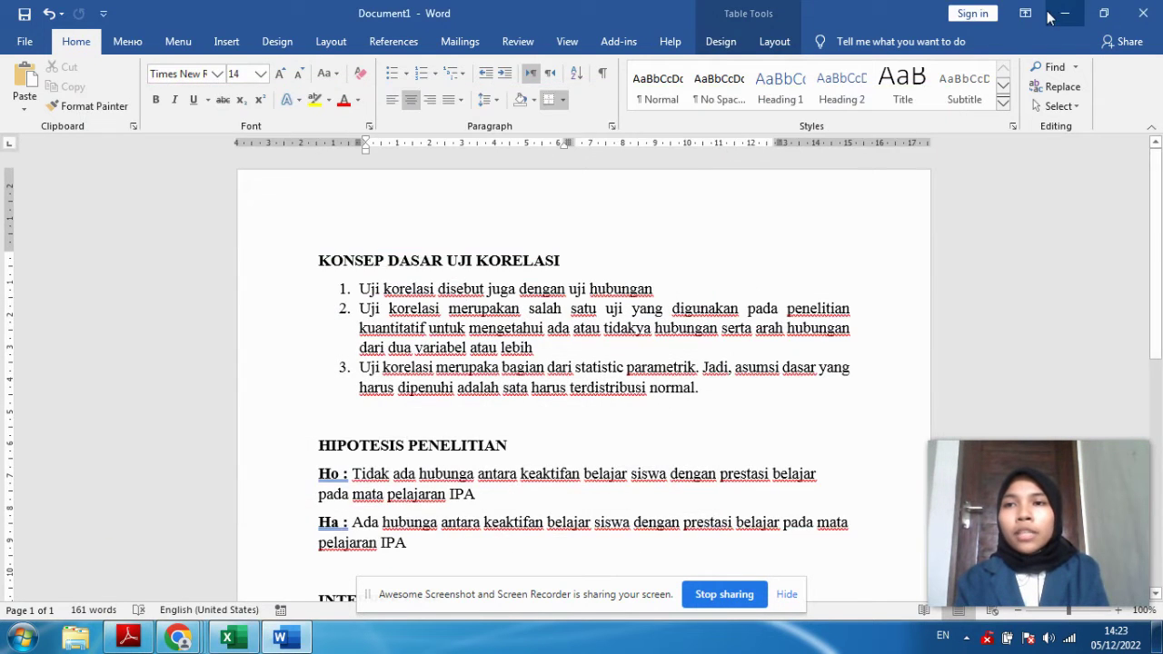
left_click(1065, 13)
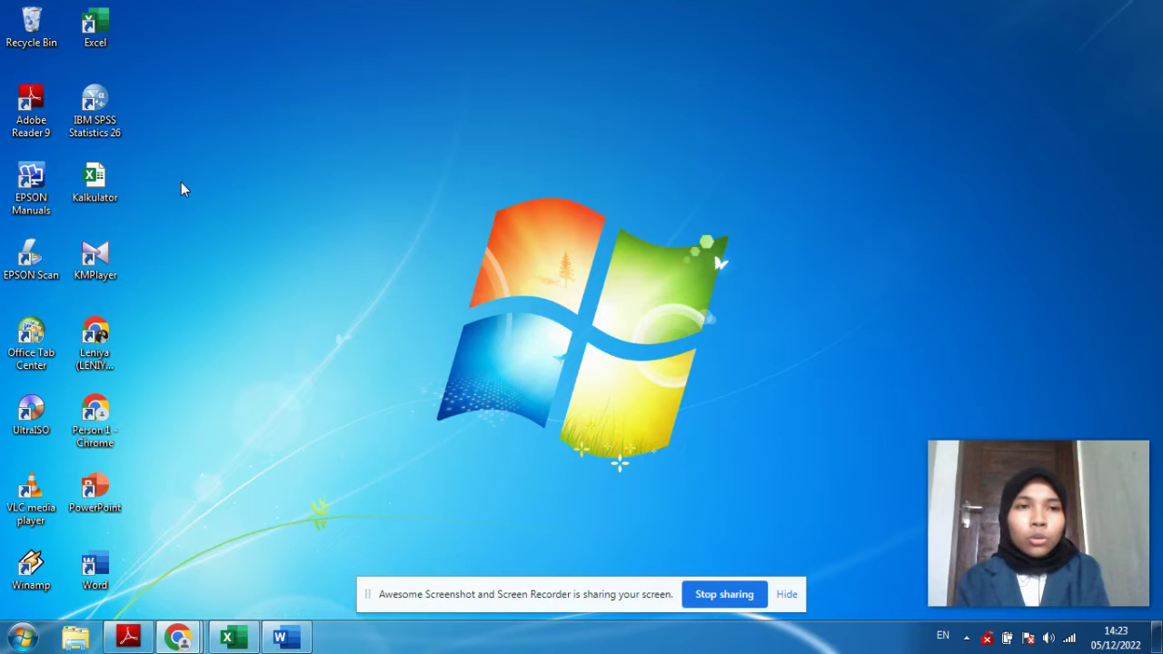
Launch IBM SPSS Statistics 26 and dismiss the welcome dialog to reach the empty dataset
left_click(112, 125)
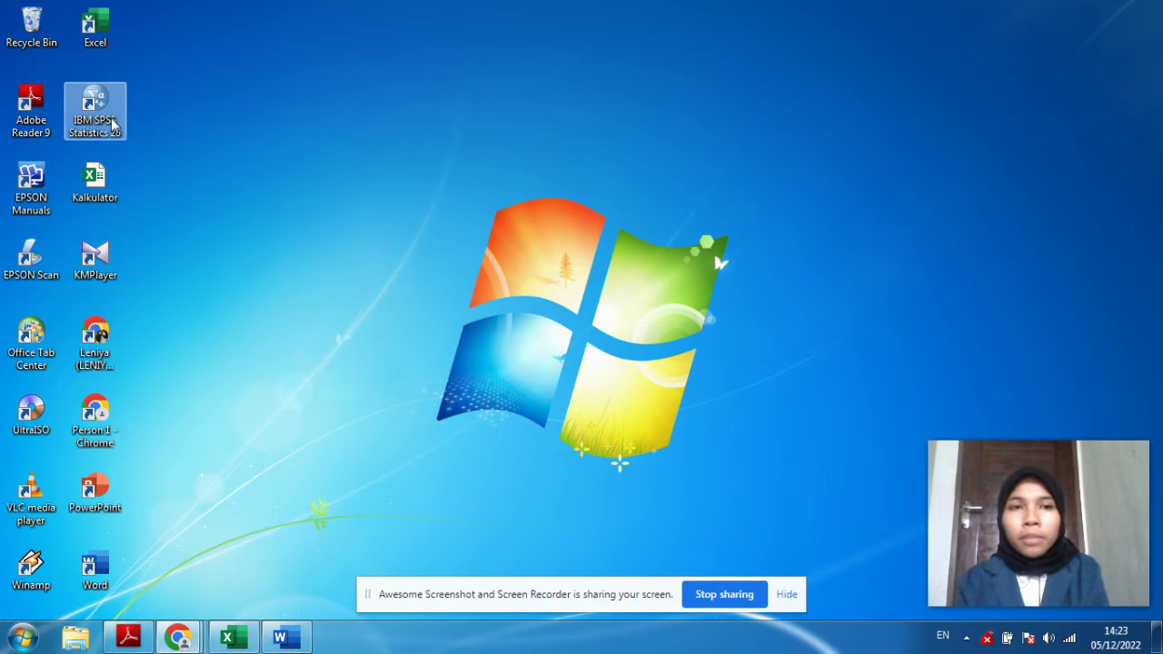
double_click(112, 124)
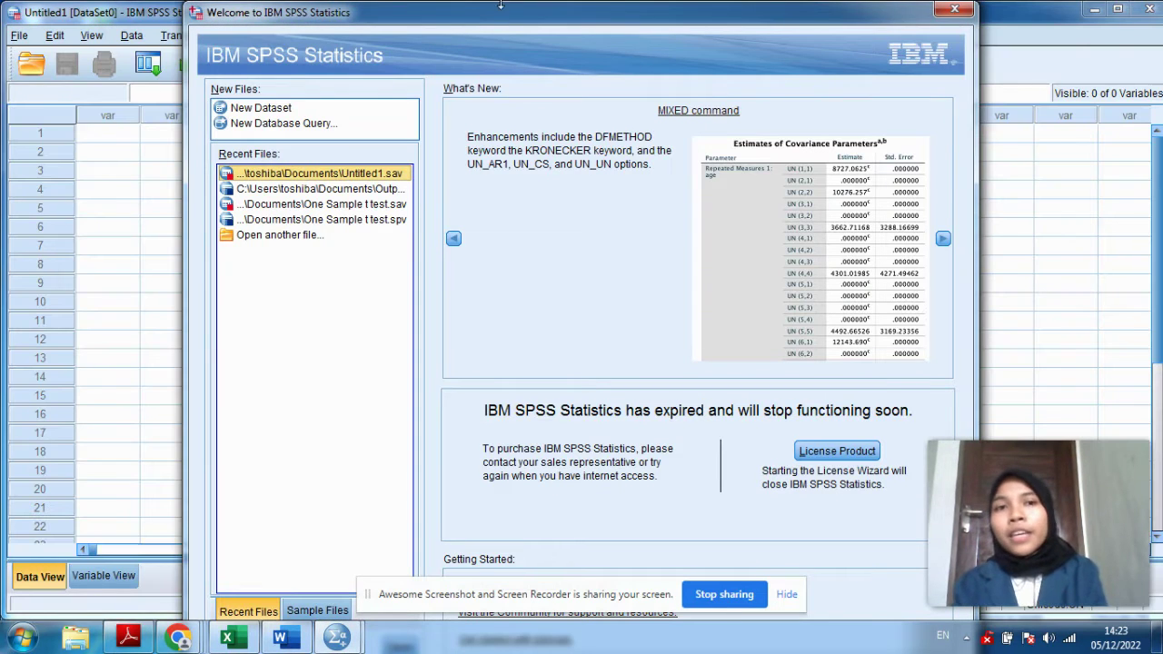
left_click(951, 10)
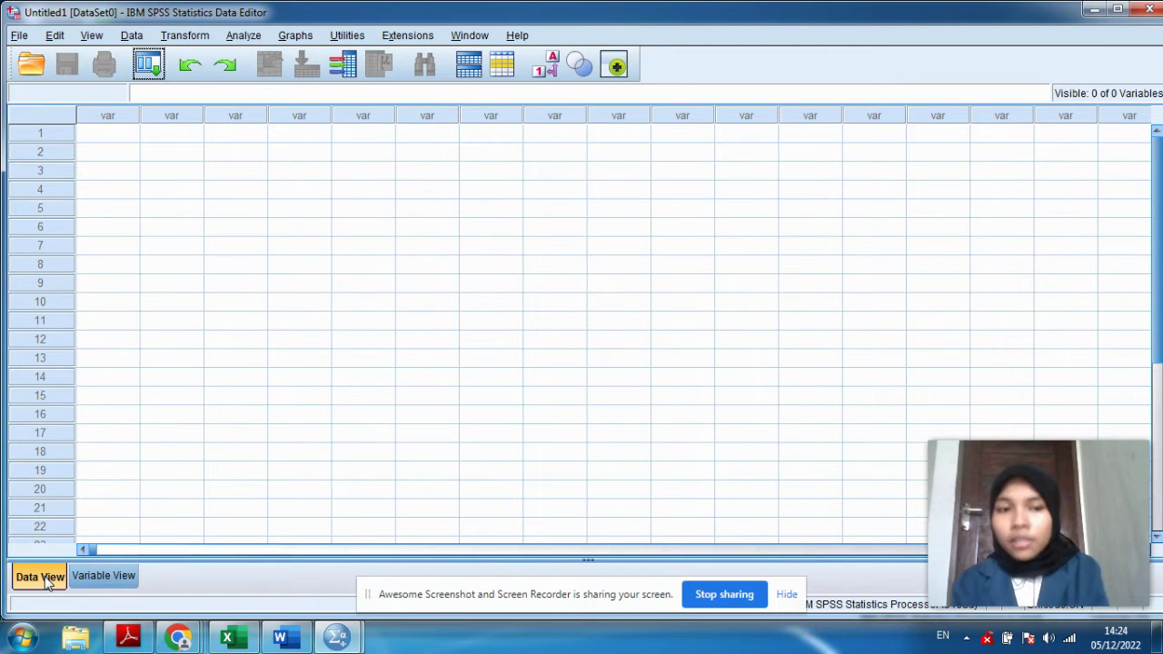
Define the first variable as x with 0 decimals and the label "keaktifan belajar"
left_click(92, 577)
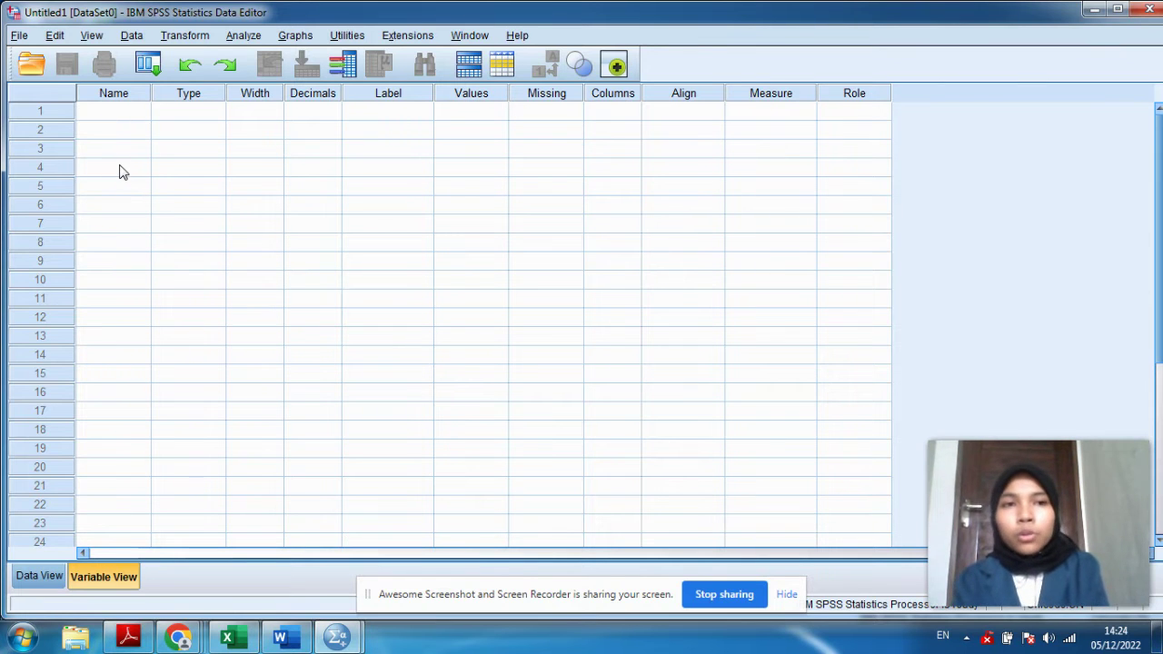
left_click(111, 115)
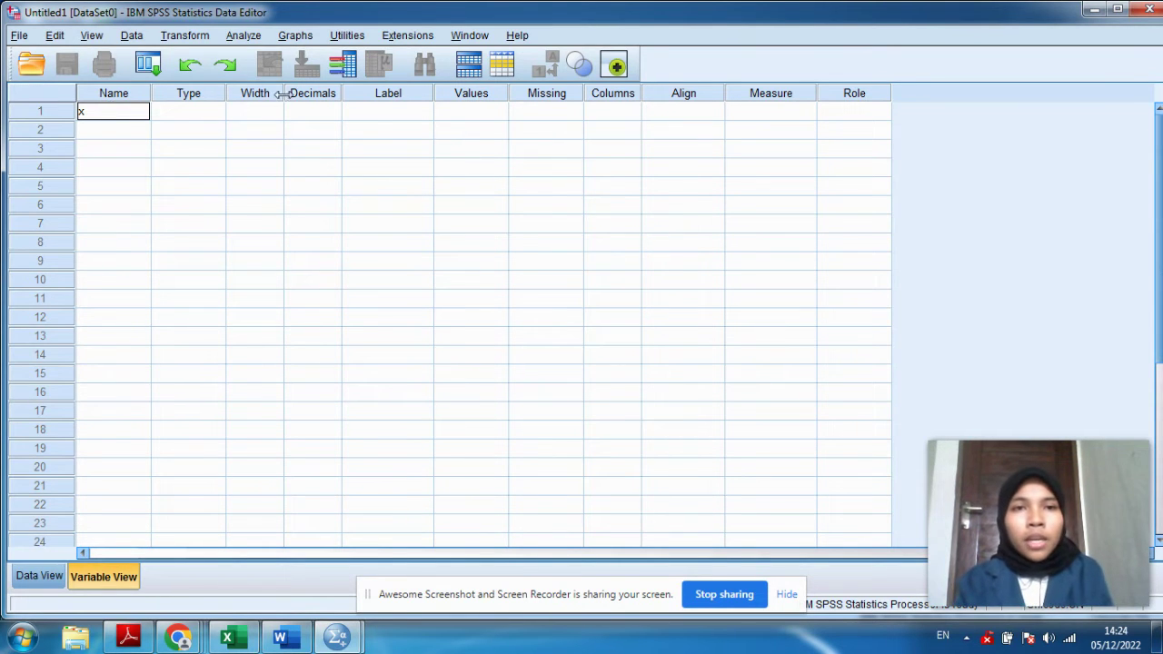
left_click(307, 112)
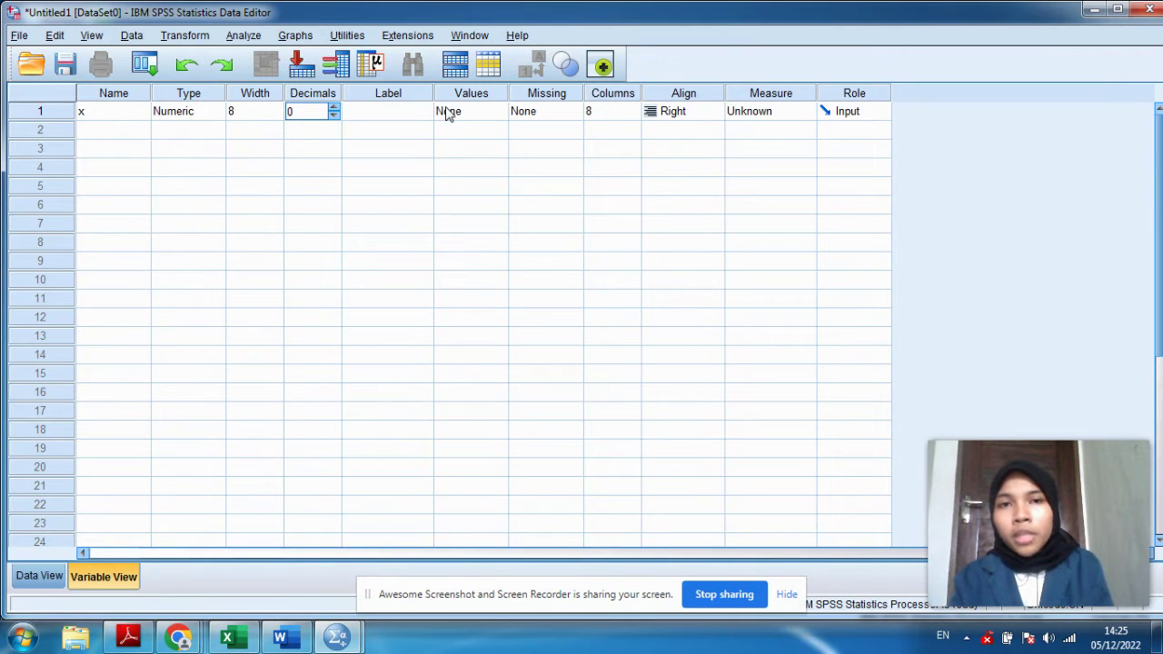
left_click(405, 115)
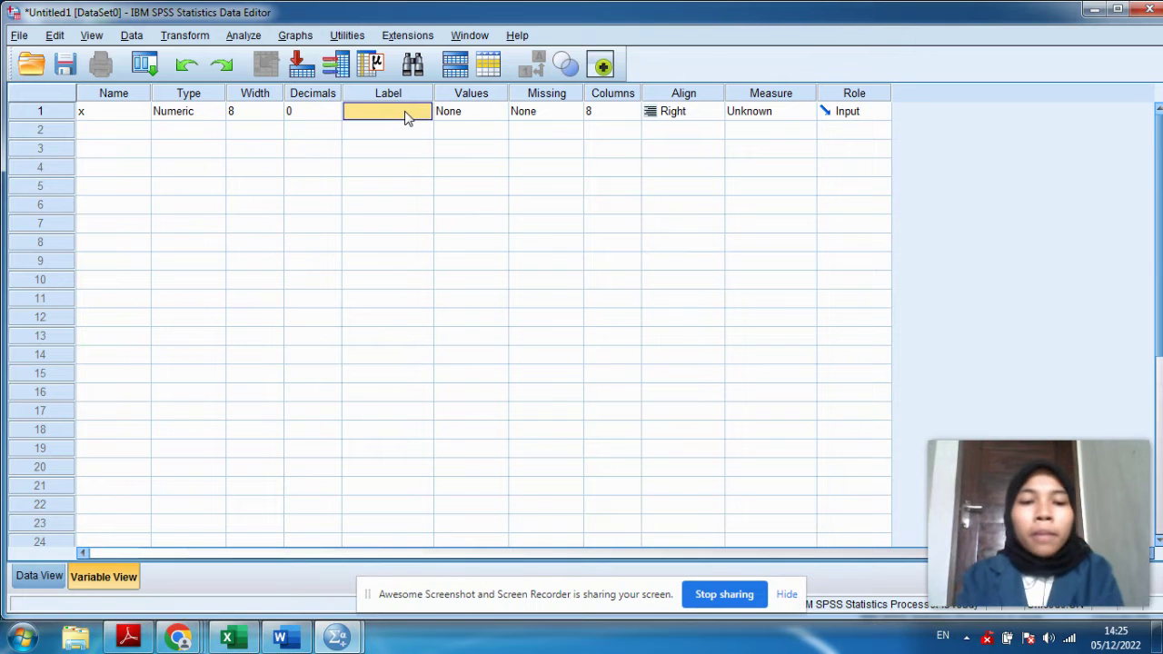
type("keaktifan belajar")
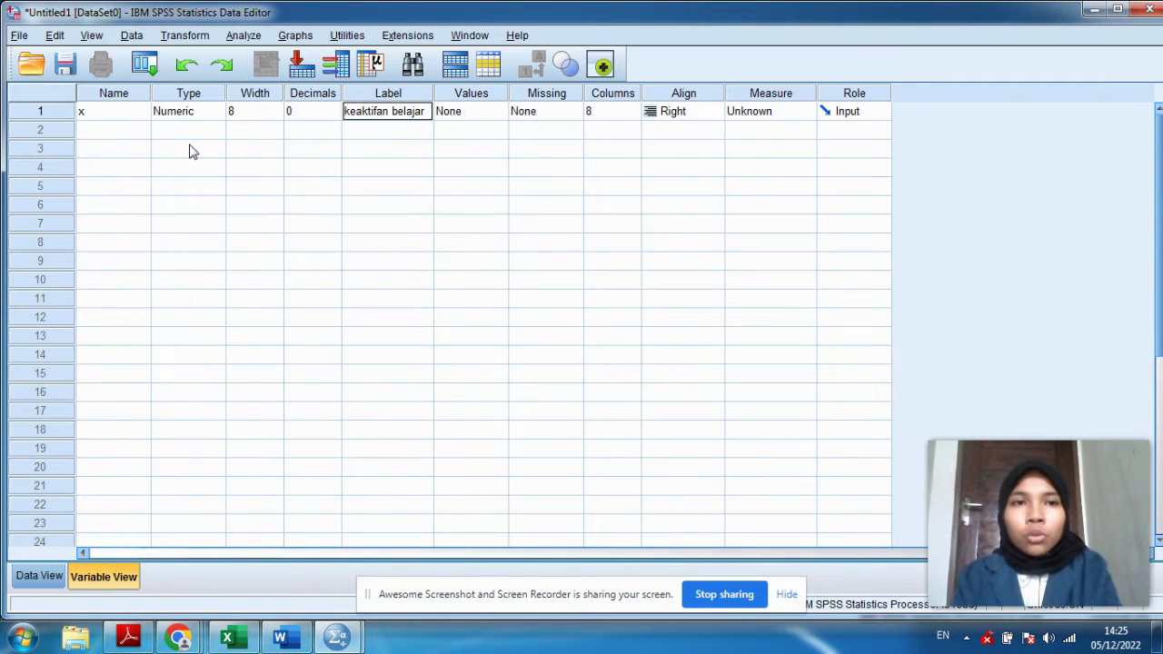
Define the second variable as y with 0 decimals and the label "prestasi belajar"
left_click(114, 132)
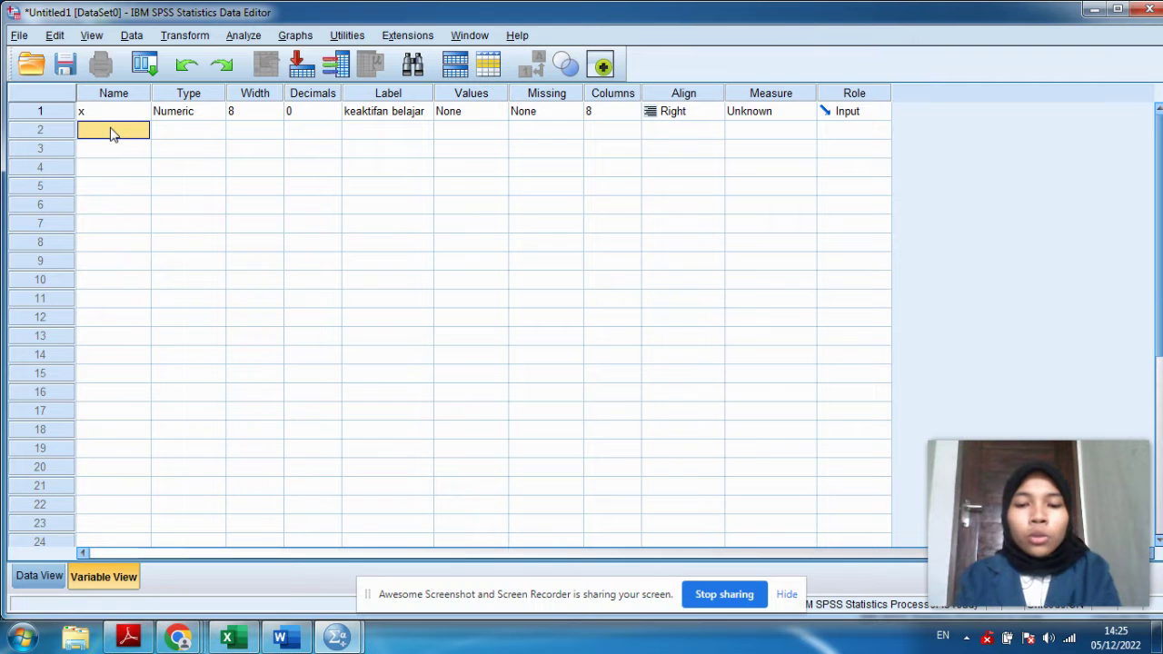
type("y")
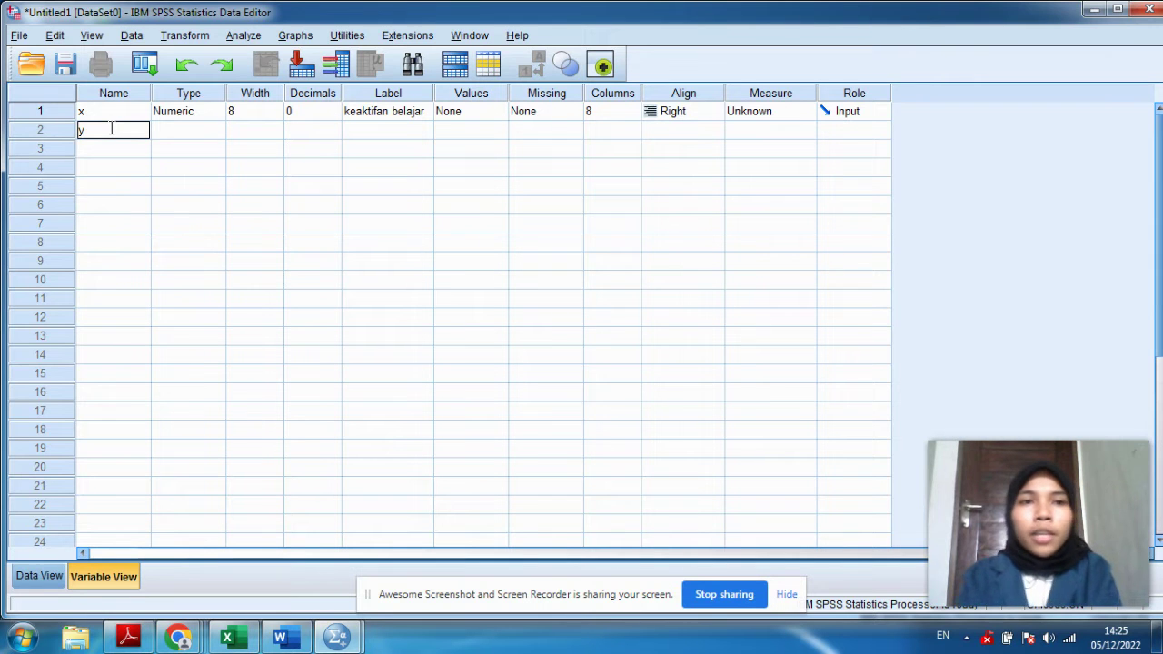
left_click(302, 129)
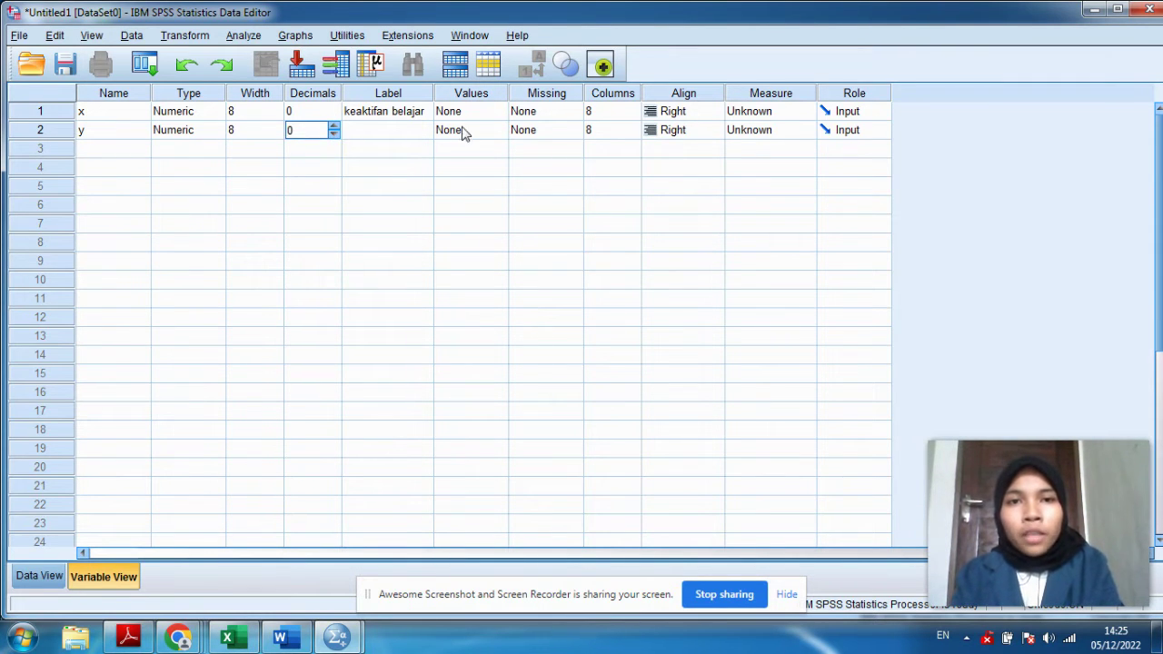
left_click(379, 133)
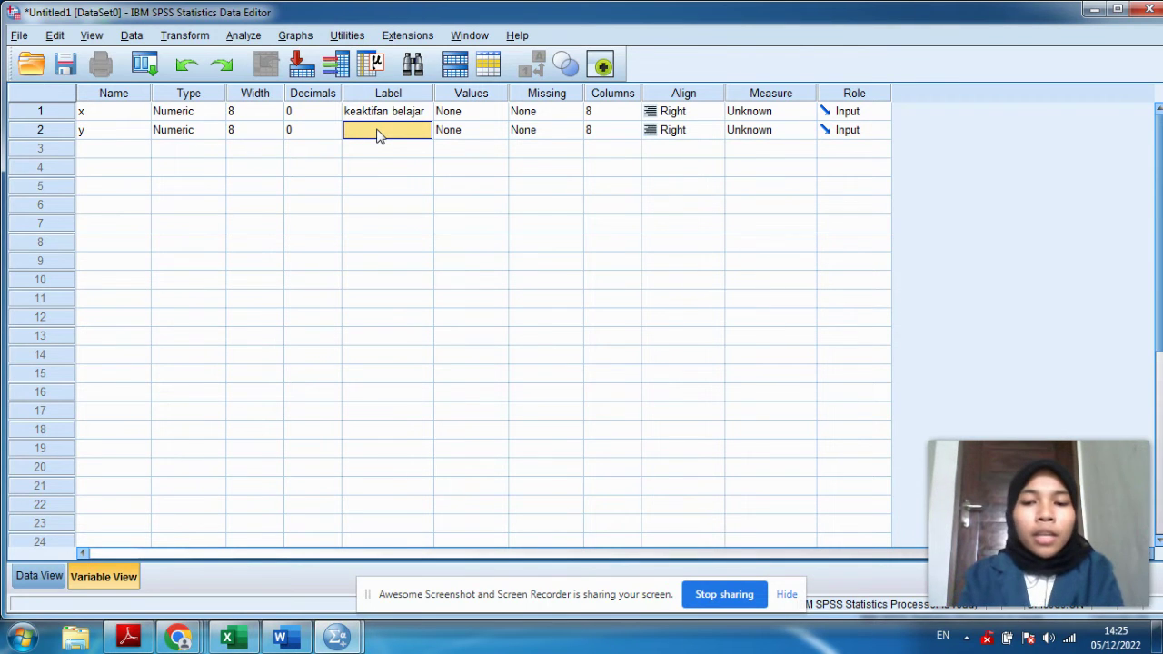
type("prestasi belajar")
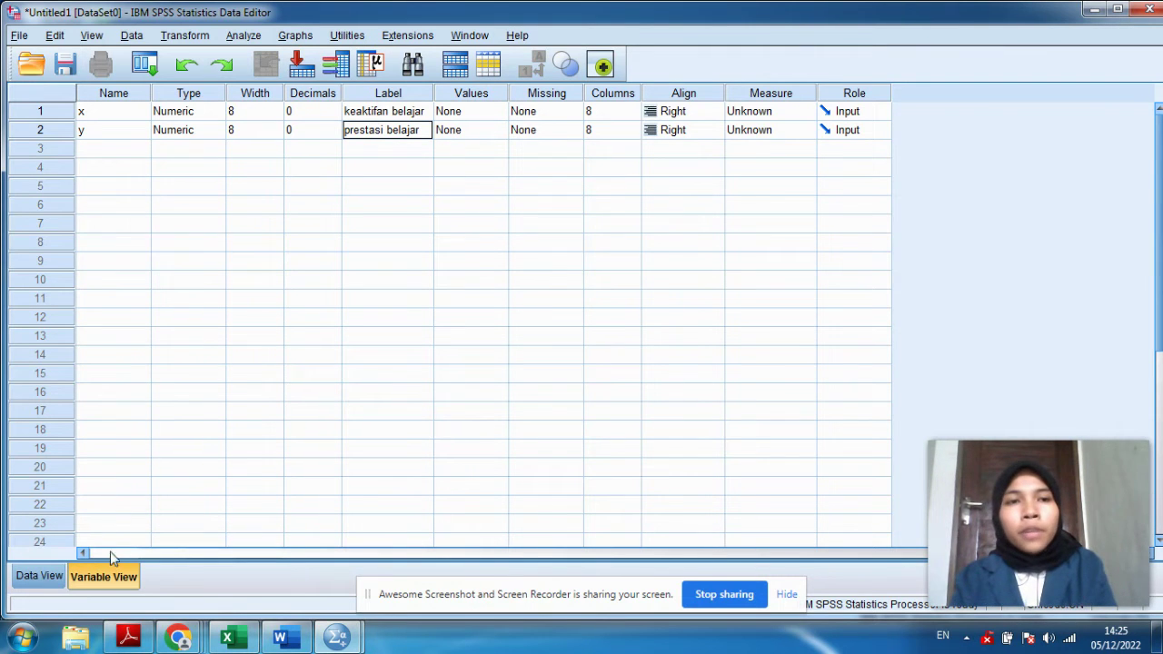
Copy the Keaktifan Belajar values A2:A16 from the Excel sheet and paste them into the SPSS variable x from row 1
left_click(40, 576)
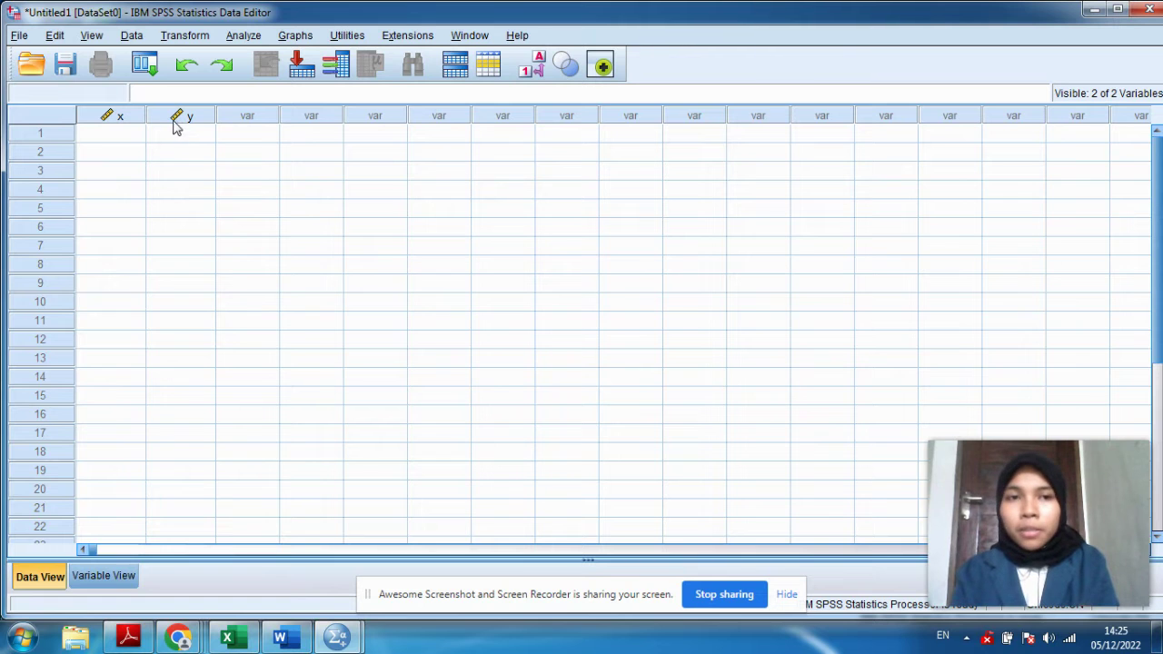
left_click(232, 638)
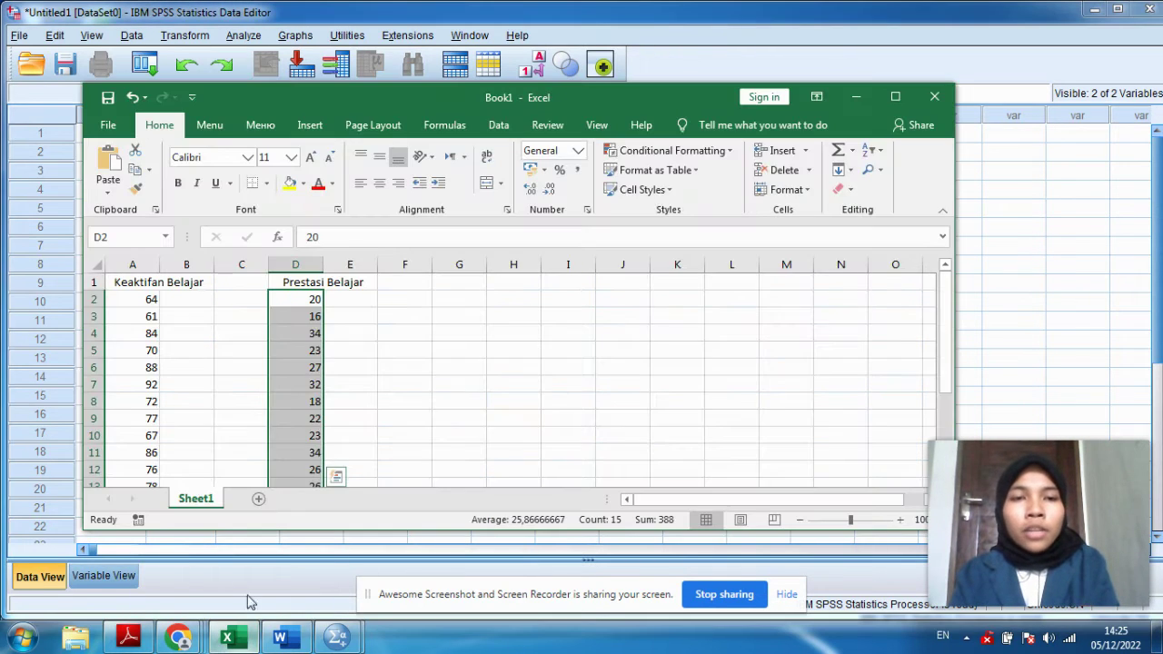
left_click(149, 298)
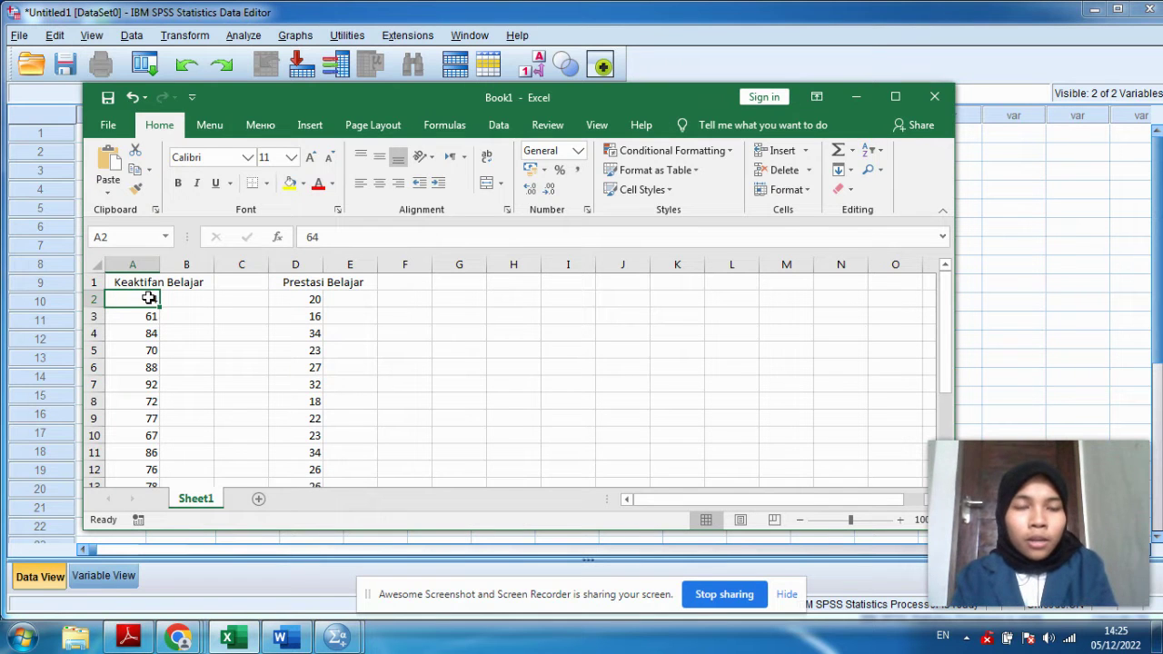
left_click_drag(148, 305, 150, 447)
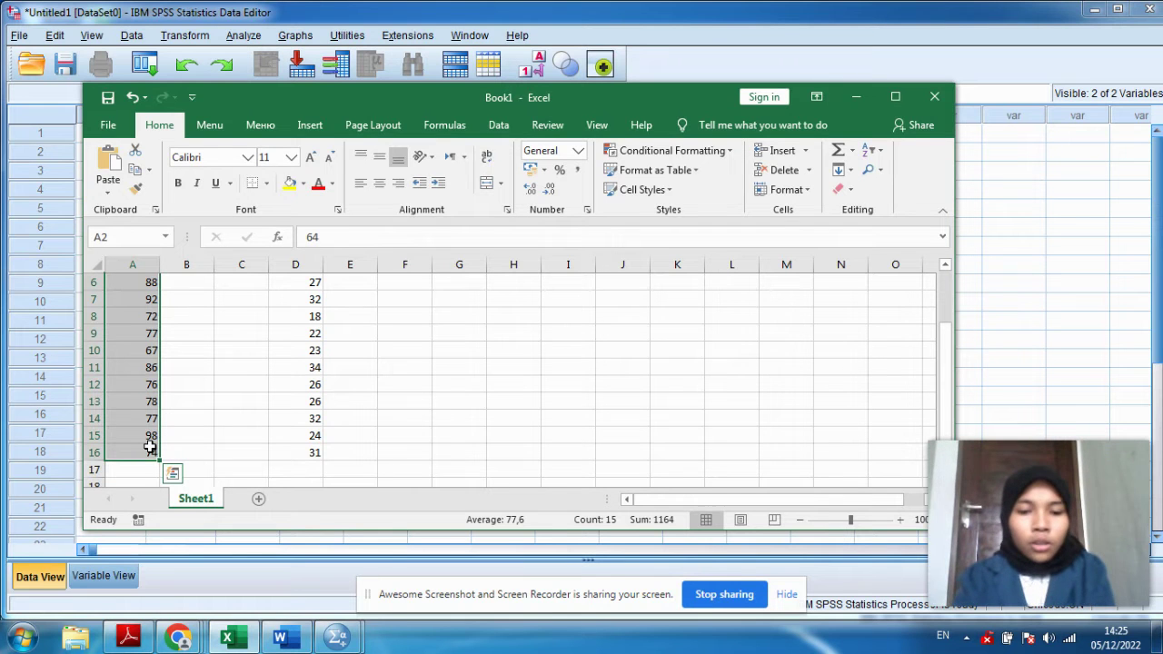
key("ctrl+c")
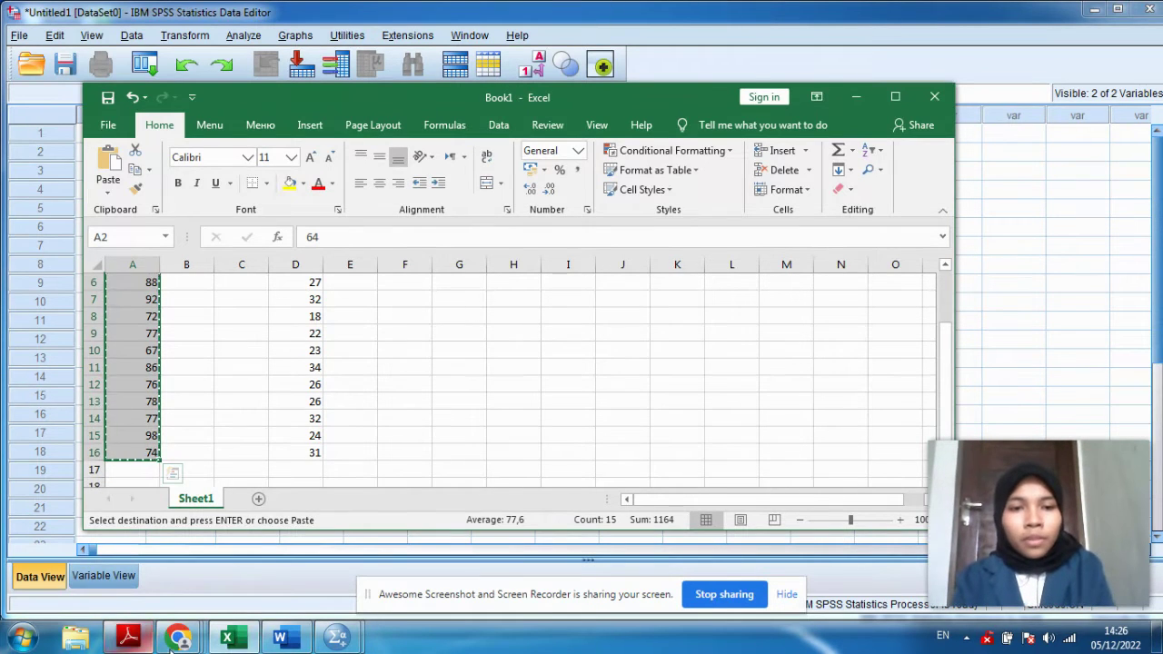
left_click(337, 637)
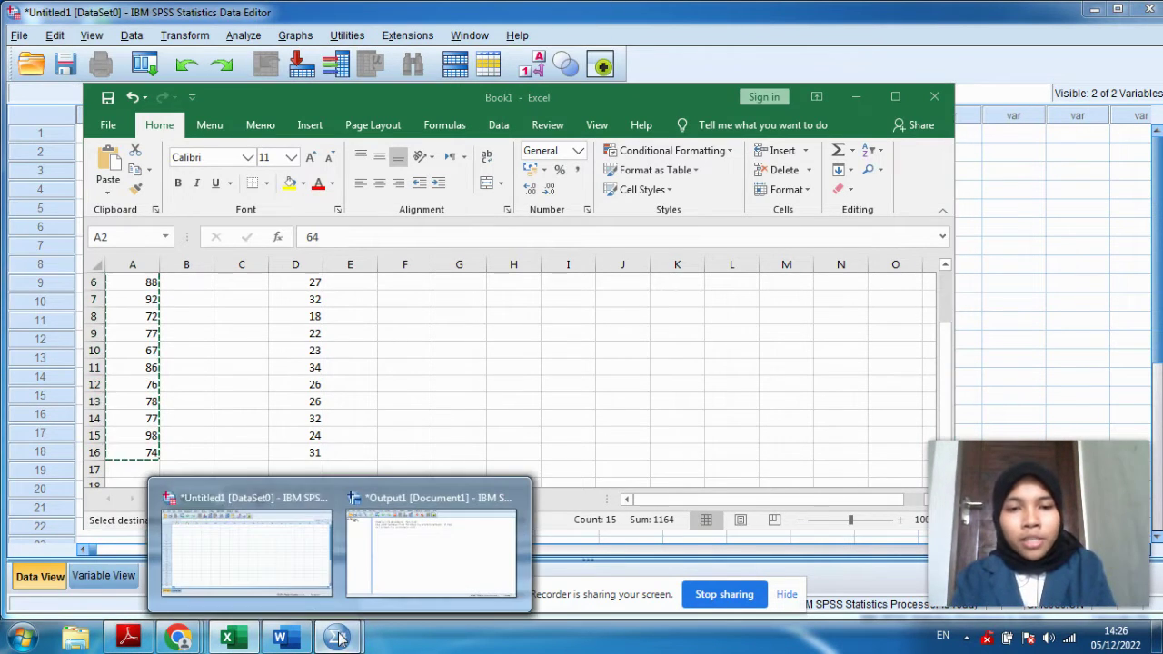
left_click(265, 557)
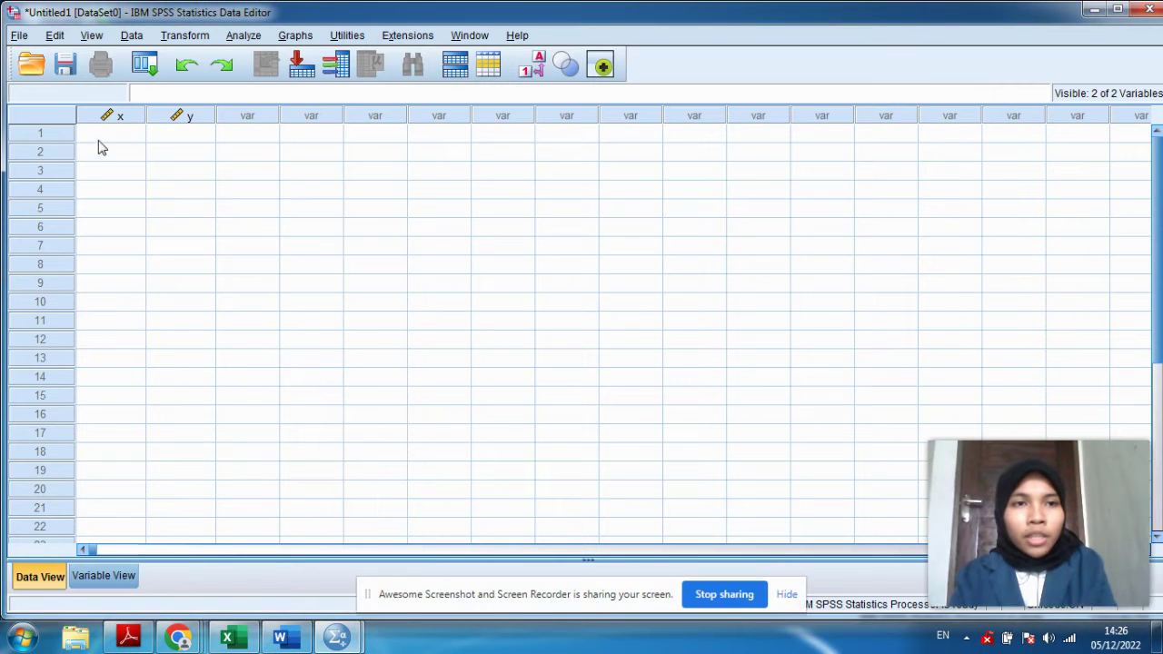
left_click(108, 137)
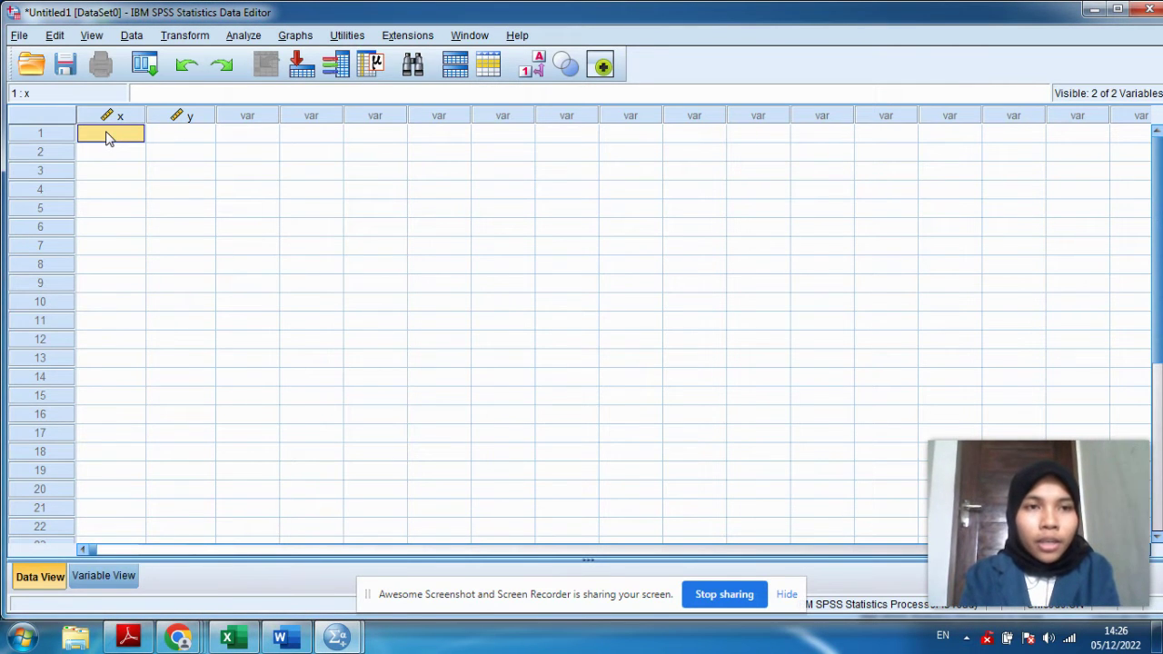
key("ctrl+v")
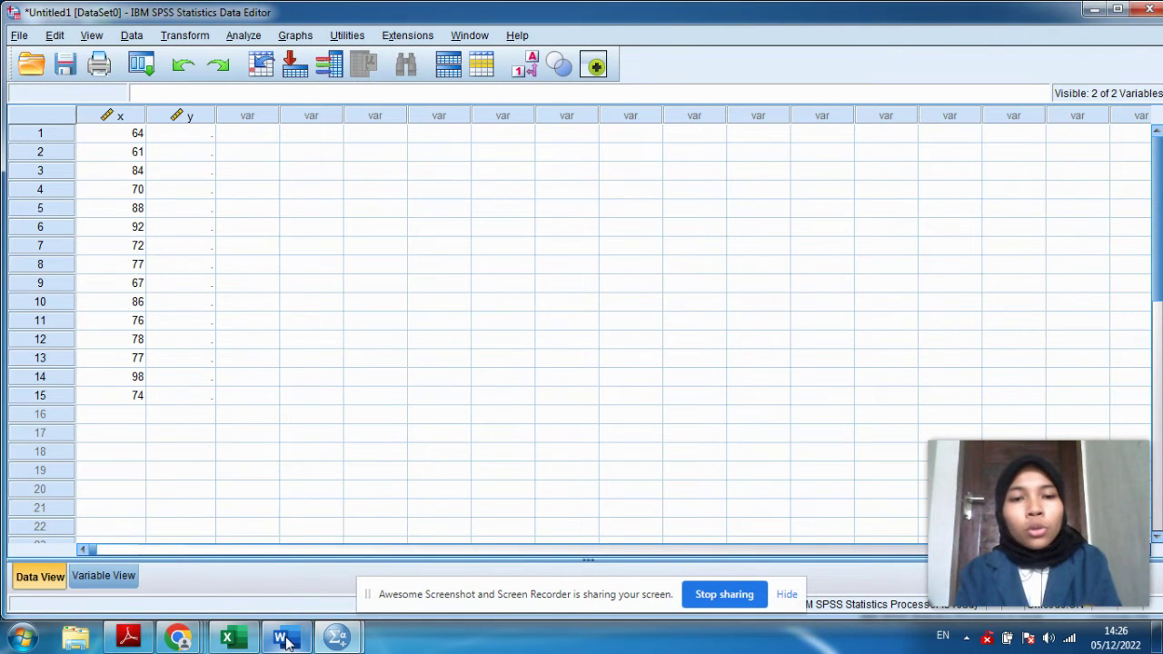
Copy the Prestasi Belajar values D2:D16 from the Excel sheet and paste them into the SPSS variable y from row 1
mouse_move(293, 640)
left_click(228, 638)
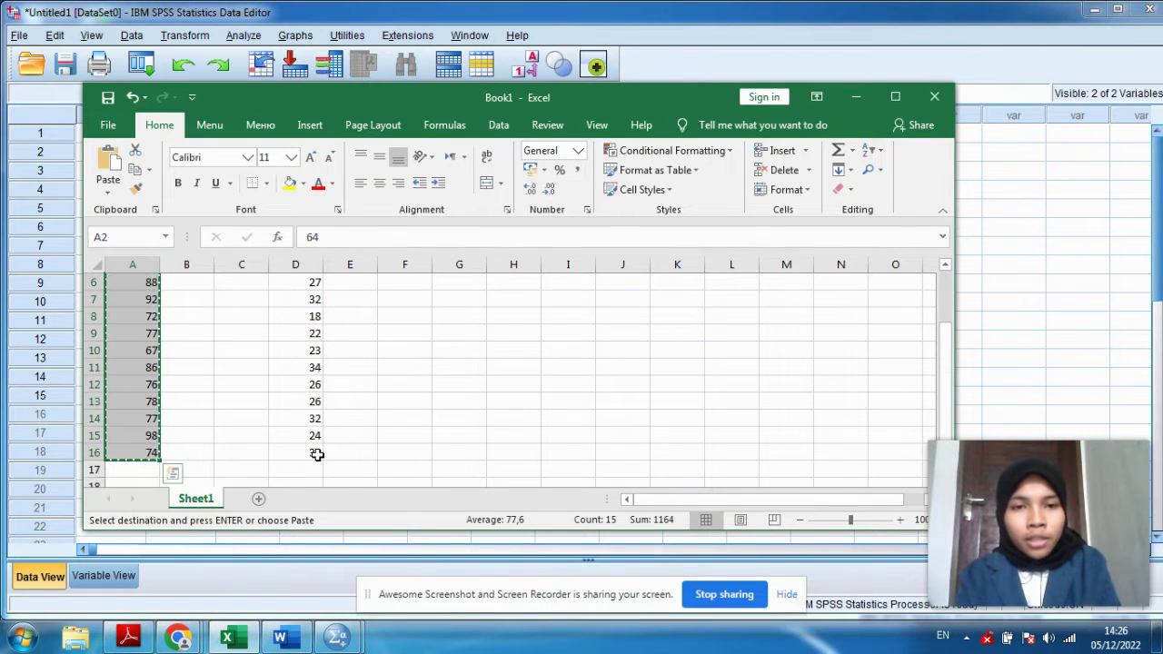
left_click_drag(314, 454, 303, 299)
key("ctrl+c")
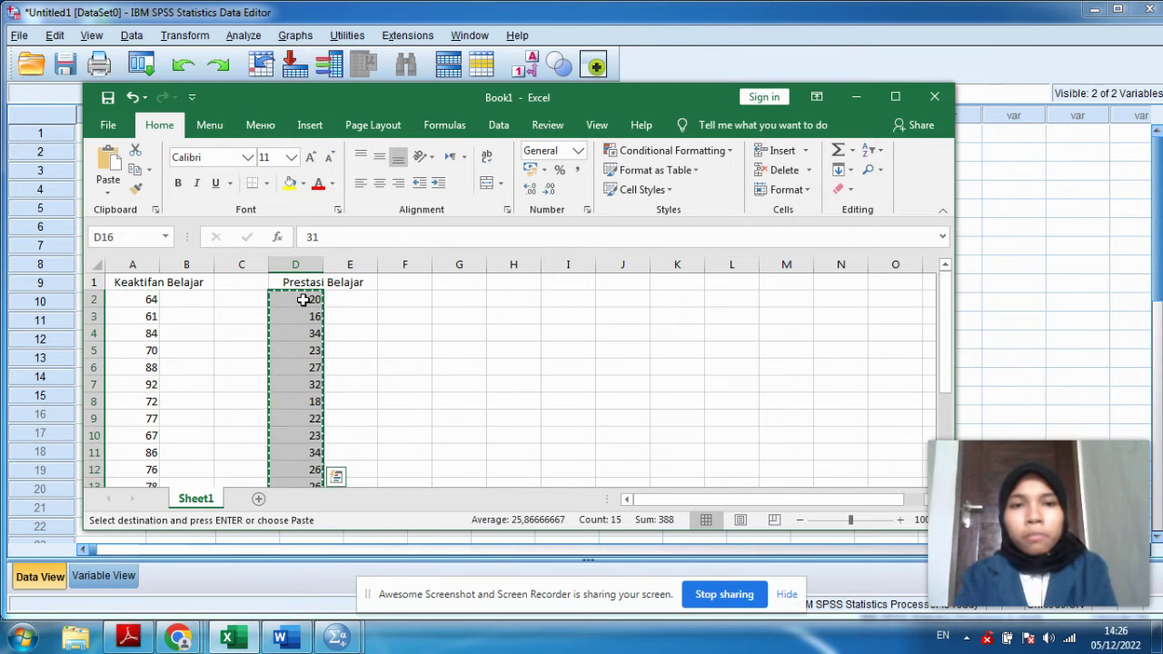
left_click(336, 636)
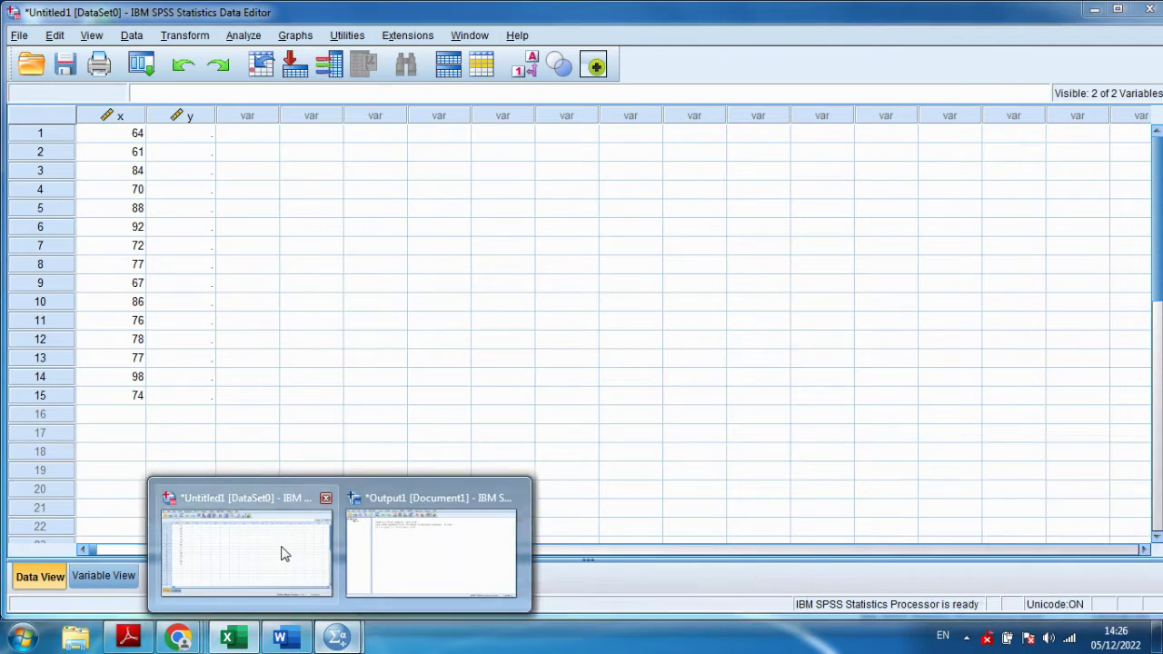
left_click(284, 554)
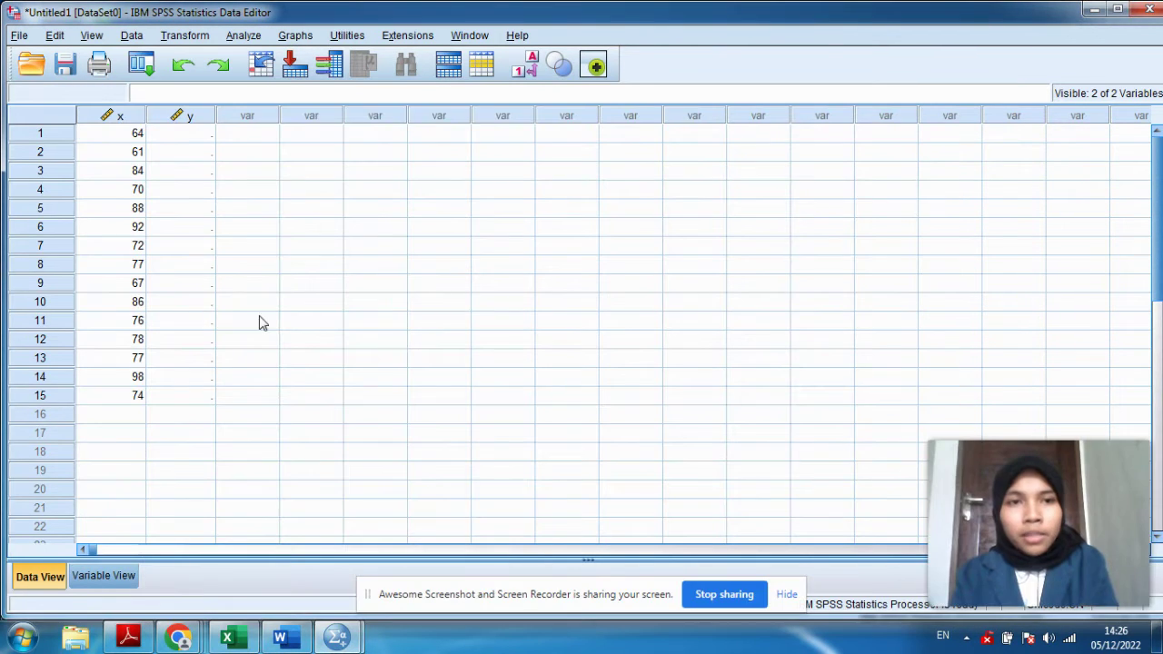
left_click(195, 137)
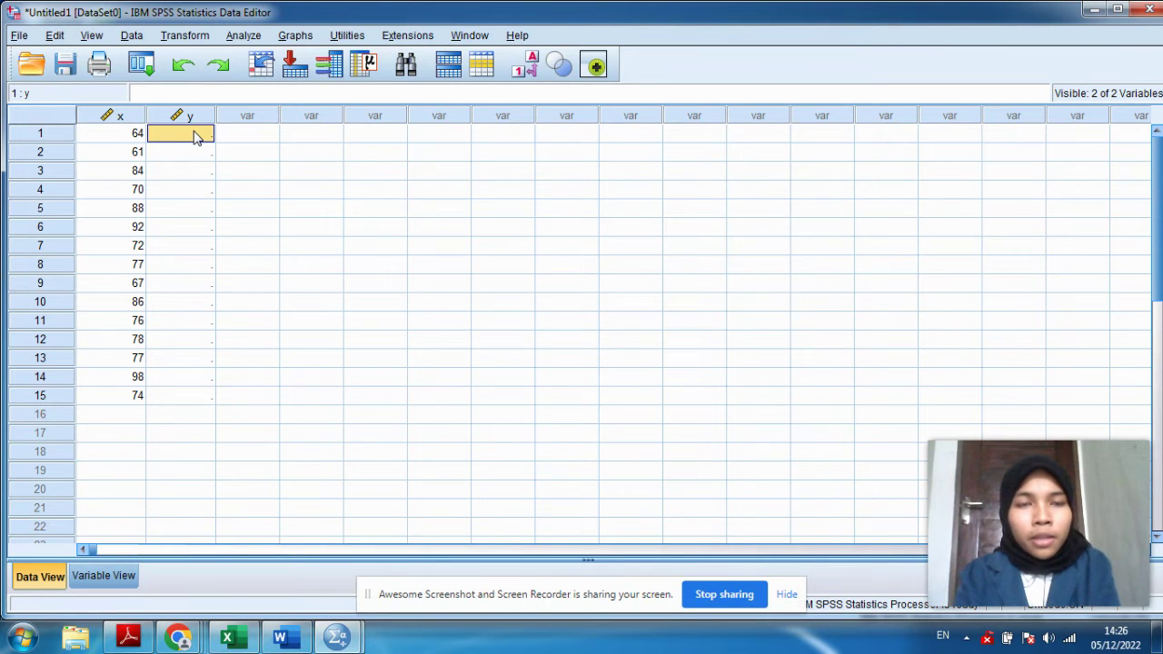
key("ctrl+v")
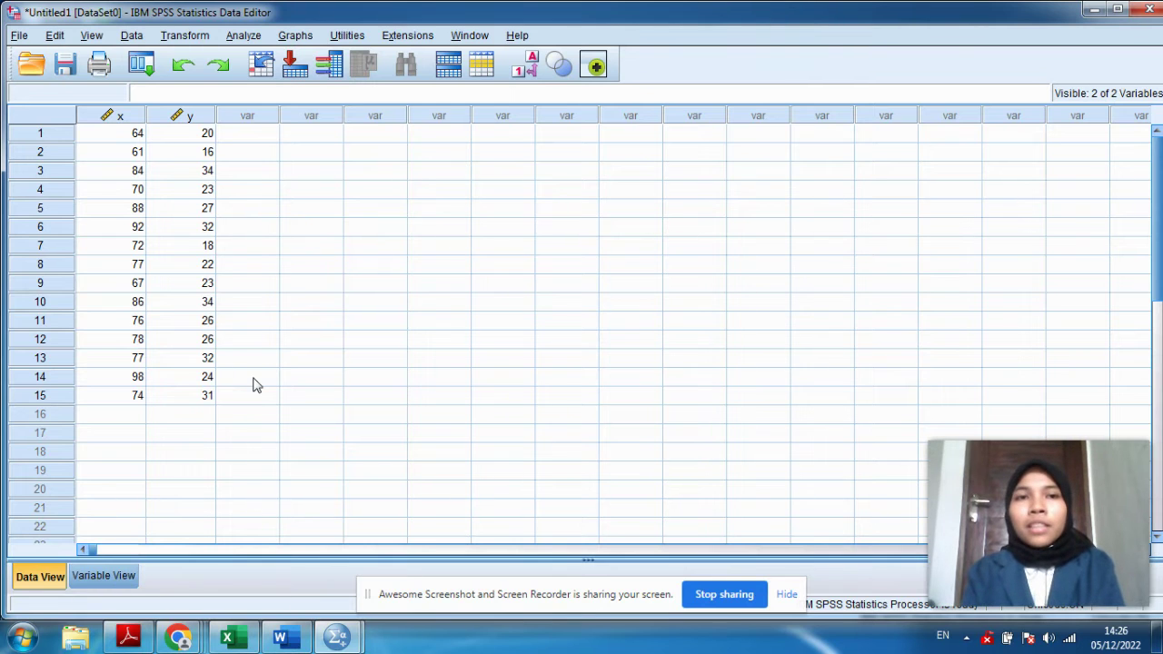
Start an Explore analysis with keaktifan belajar [x] and prestasi belajar [y] in the dependent list
left_click(243, 37)
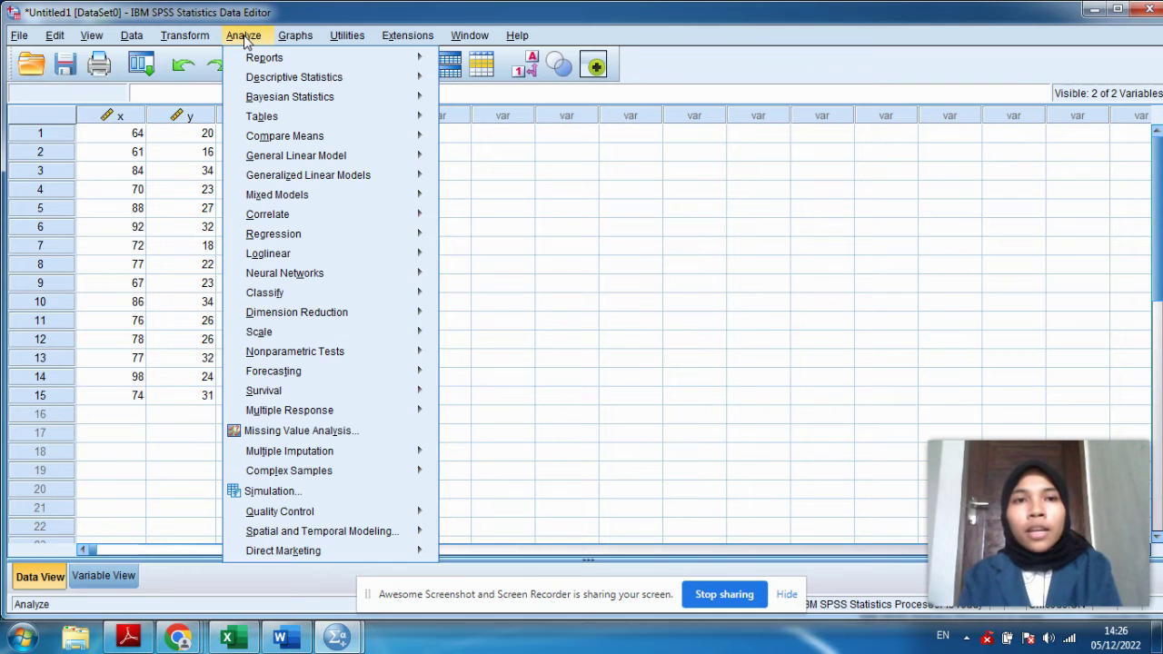
mouse_move(261, 80)
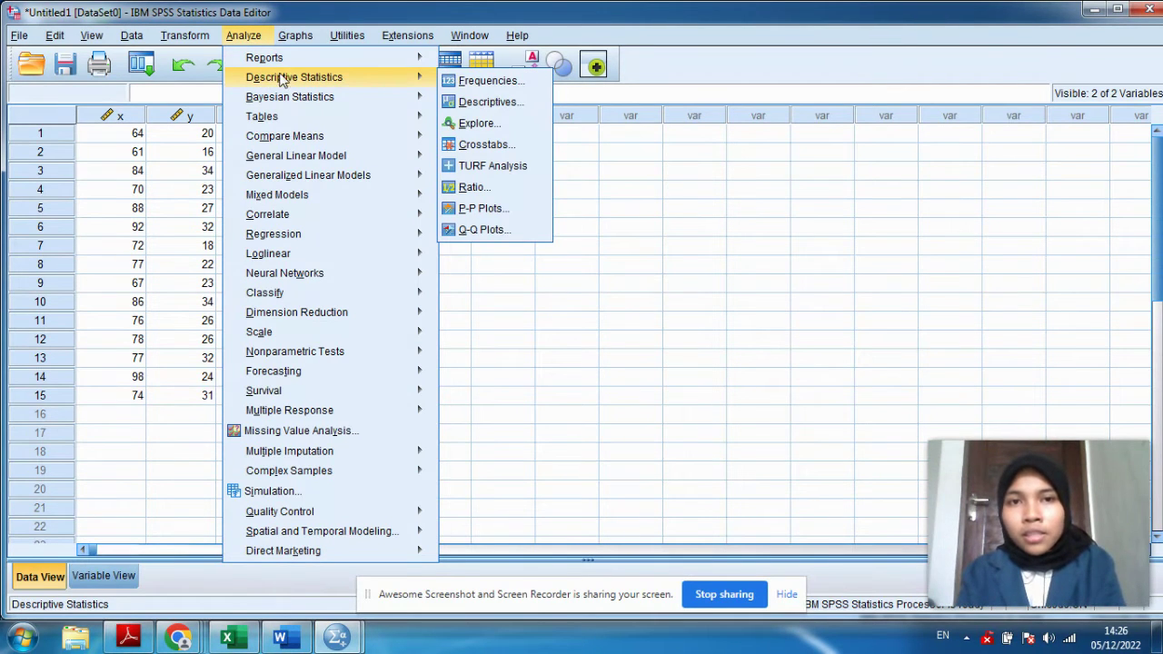
left_click(466, 124)
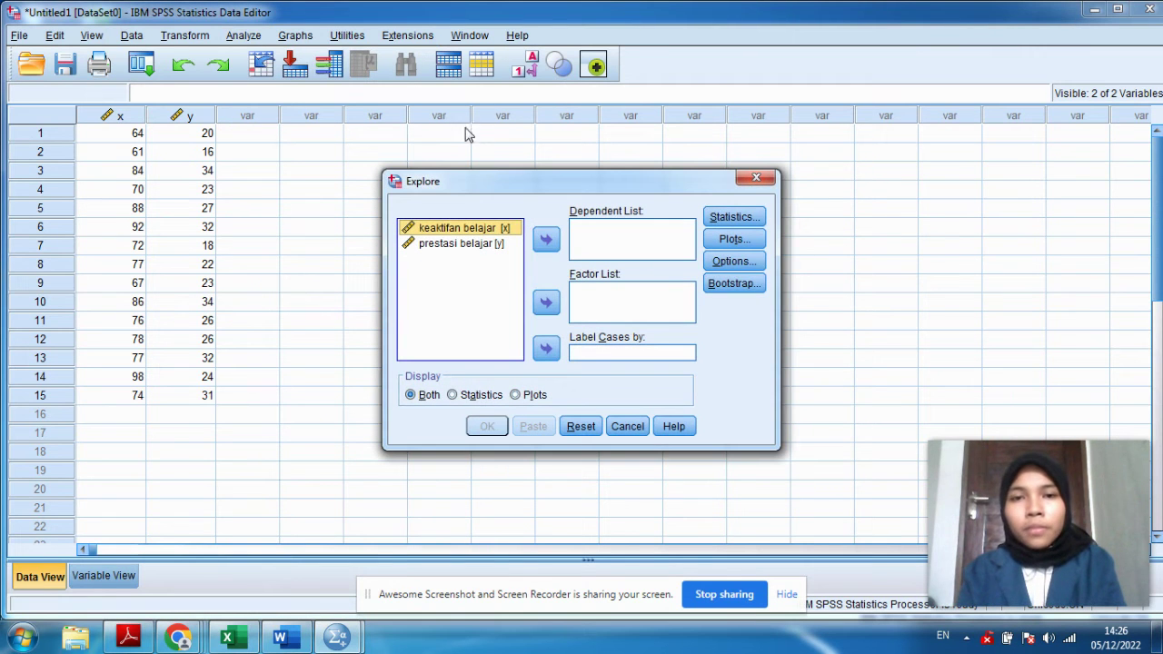
left_click(492, 229, "ctrl")
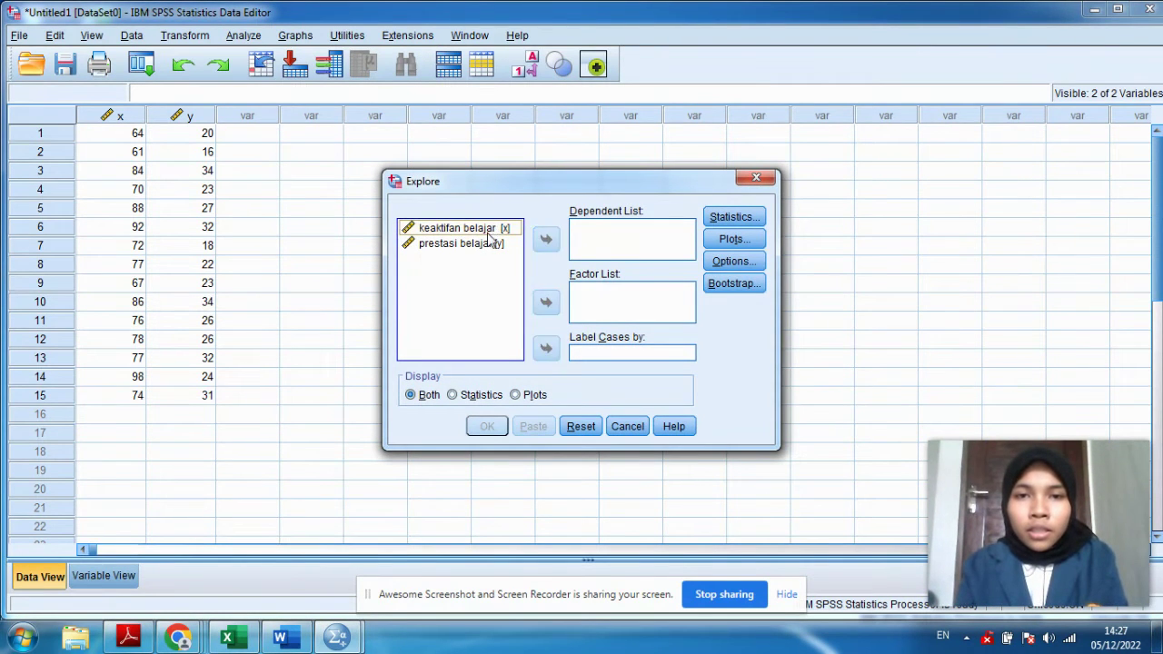
left_click(489, 230)
left_click(488, 243, "ctrl")
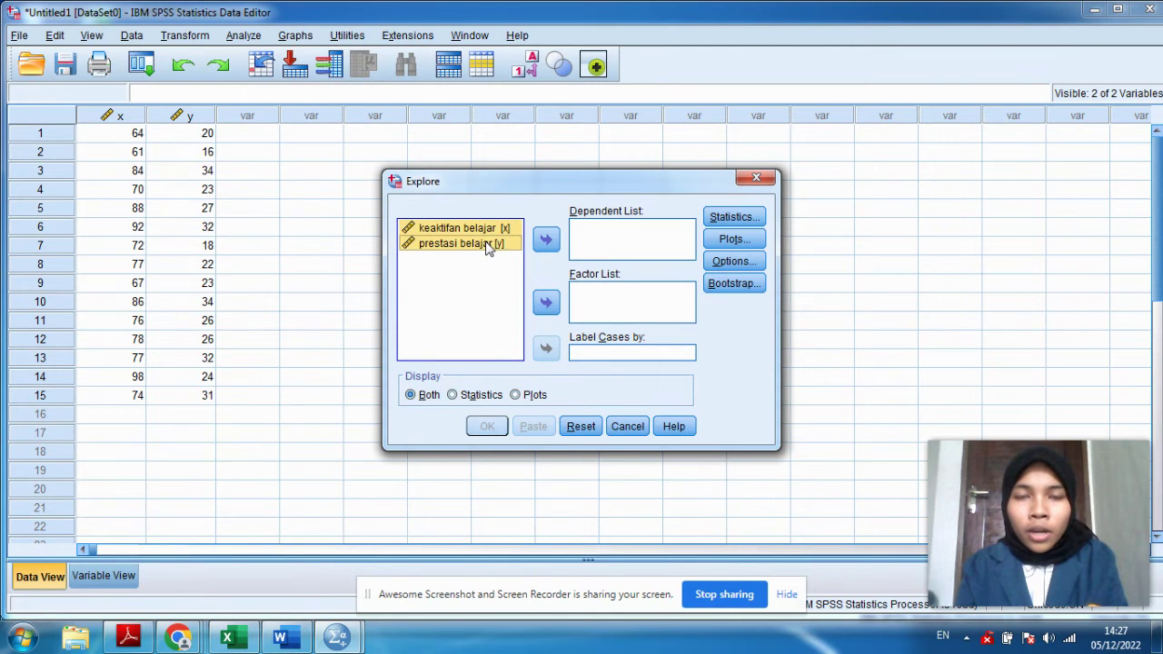
left_click(548, 239)
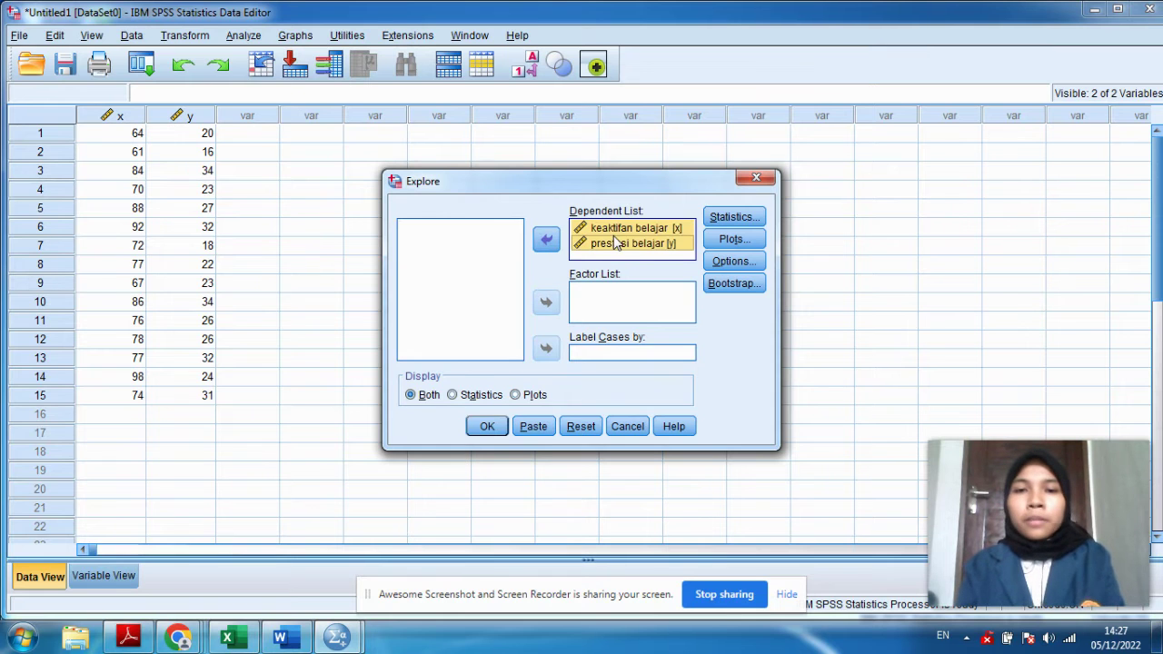
Enable normality plots with tests, run the Explore analysis and view its Tests of Normality table
left_click(722, 240)
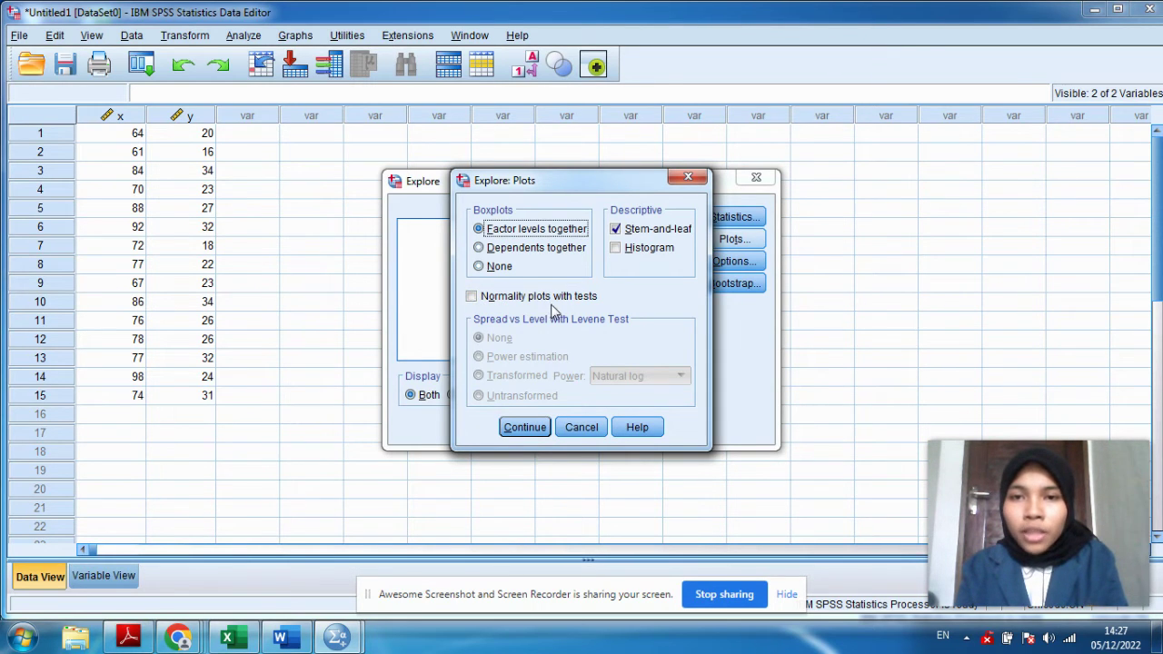
left_click(472, 299)
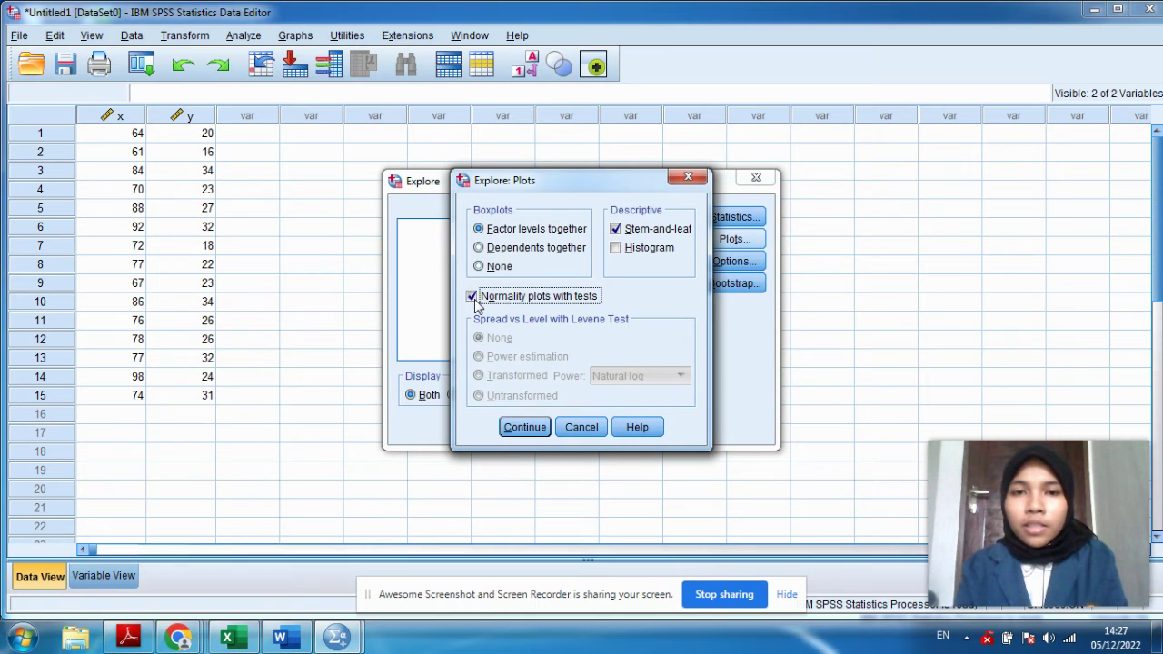
left_click(525, 427)
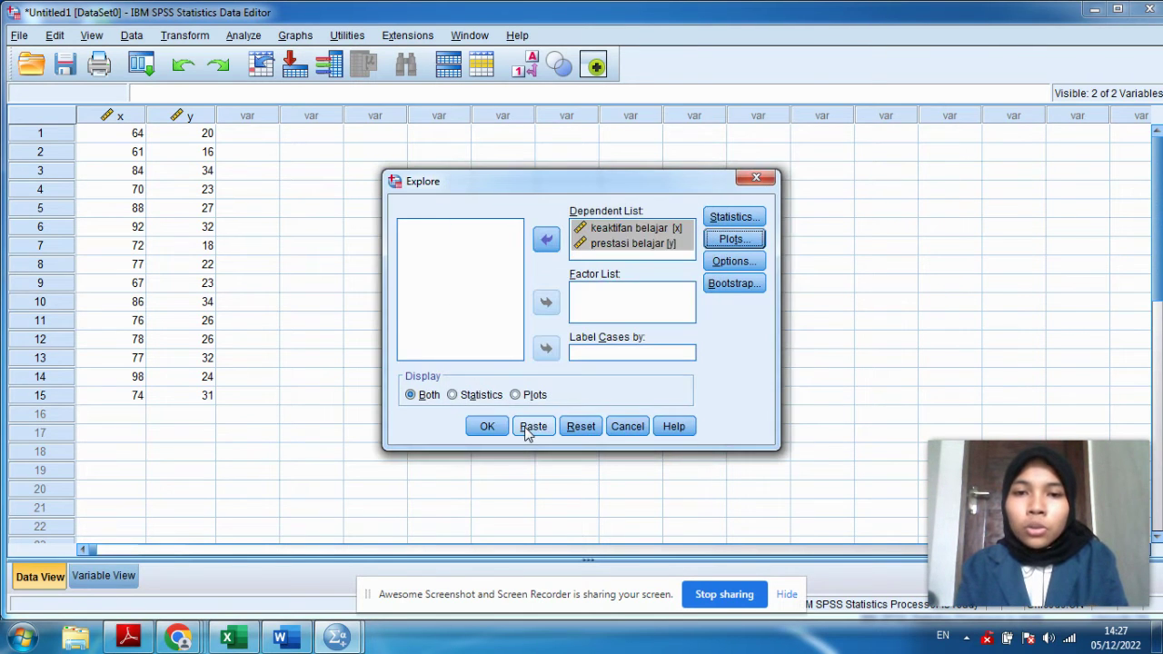
left_click(487, 427)
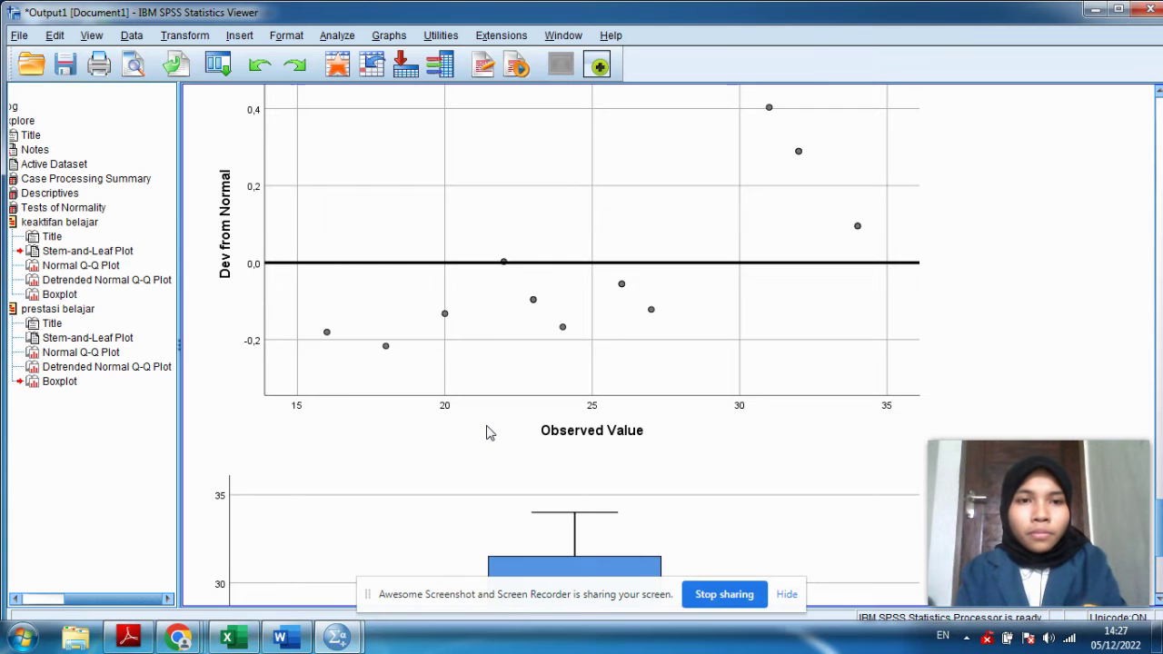
mouse_move(1139, 483)
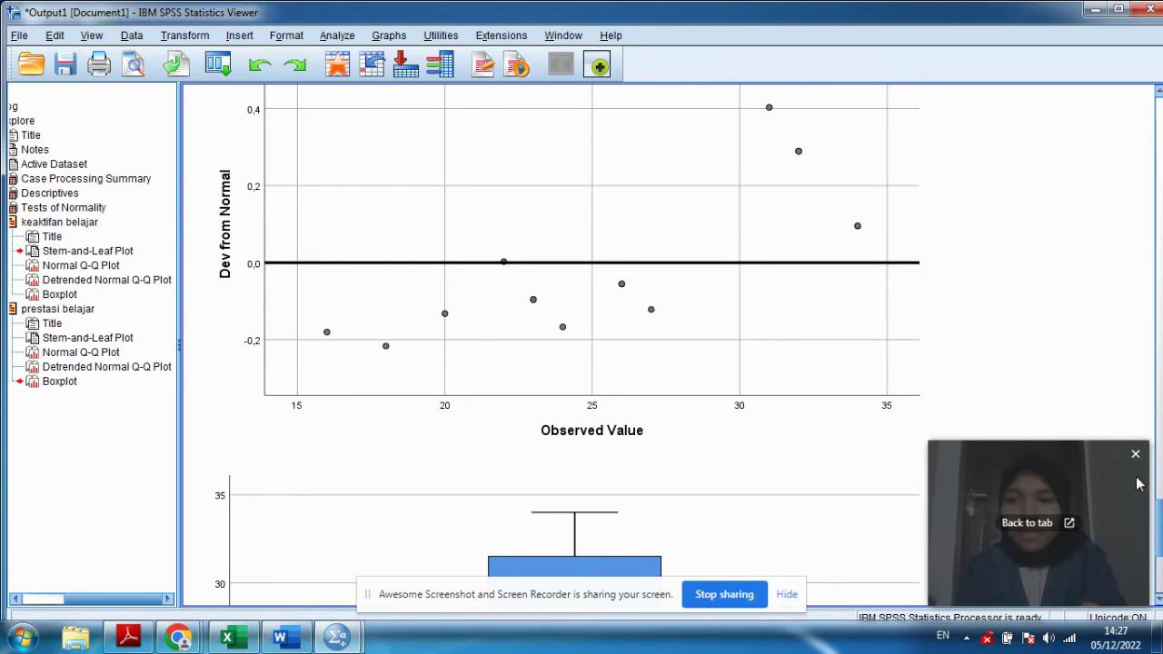
left_click_drag(1158, 531, 1156, 221)
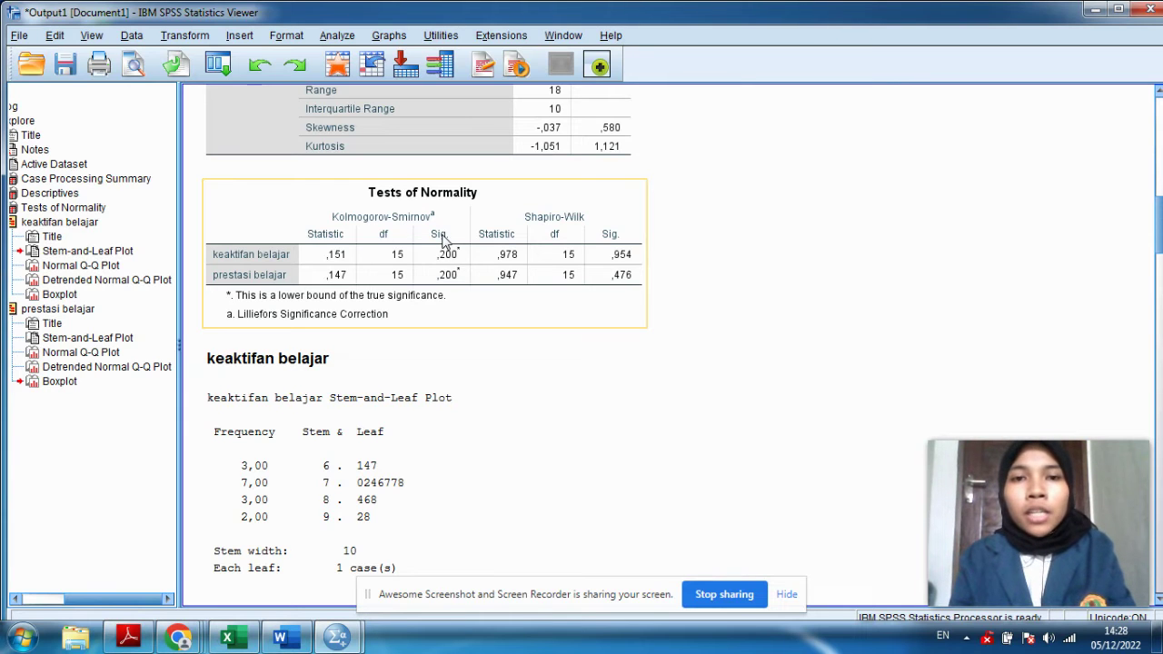
left_click(458, 325)
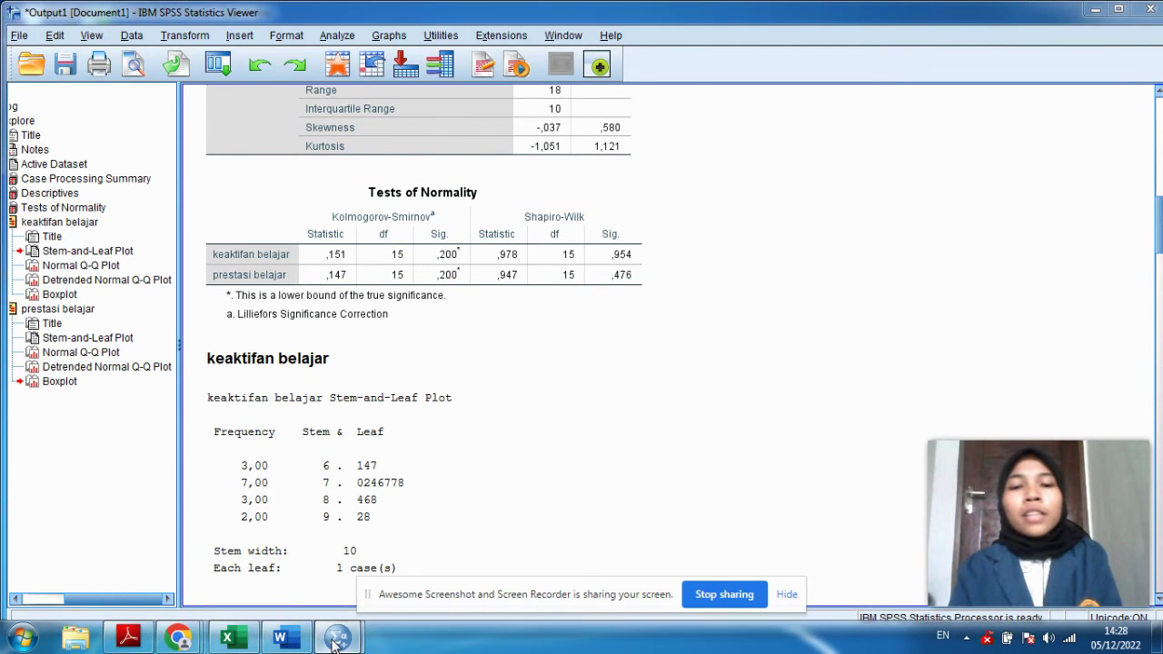
Run a two-tailed Pearson bivariate correlation between keaktifan belajar [x] and prestasi belajar [y] with significant correlations flagged
mouse_move(336, 641)
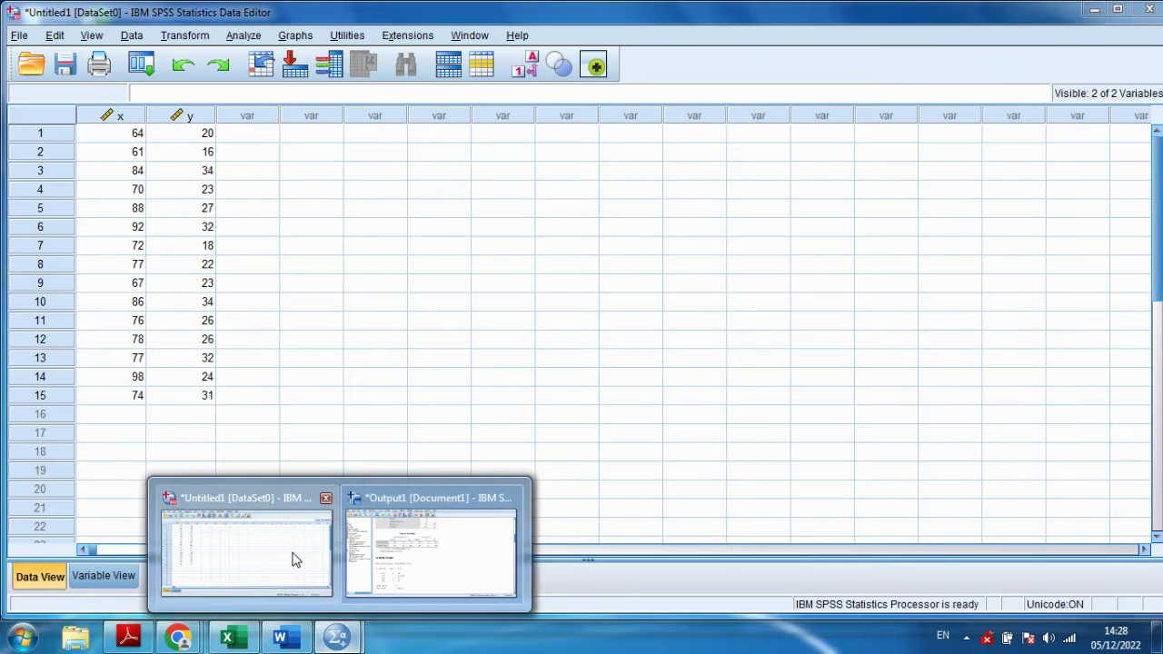
left_click(293, 559)
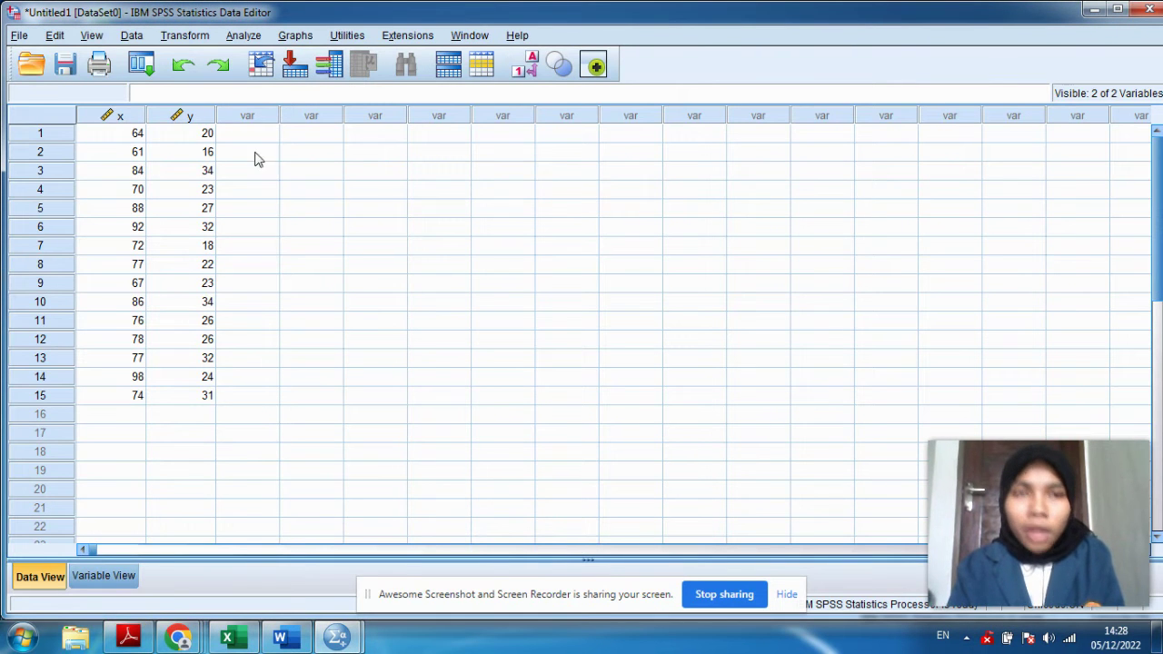
left_click(245, 37)
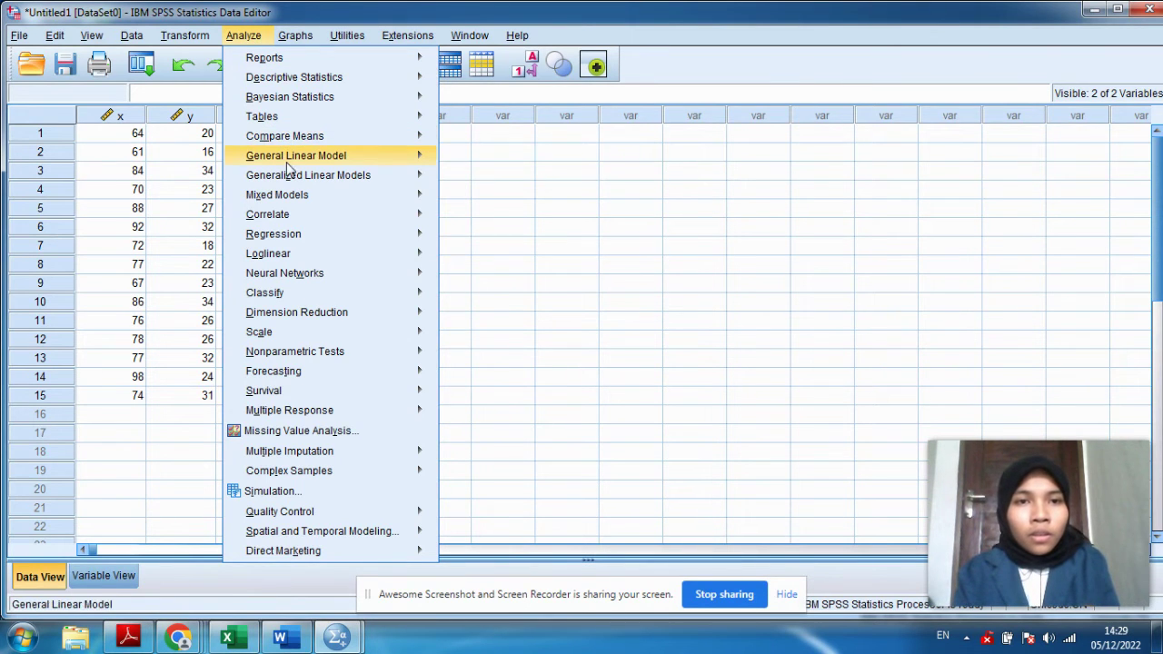
mouse_move(297, 215)
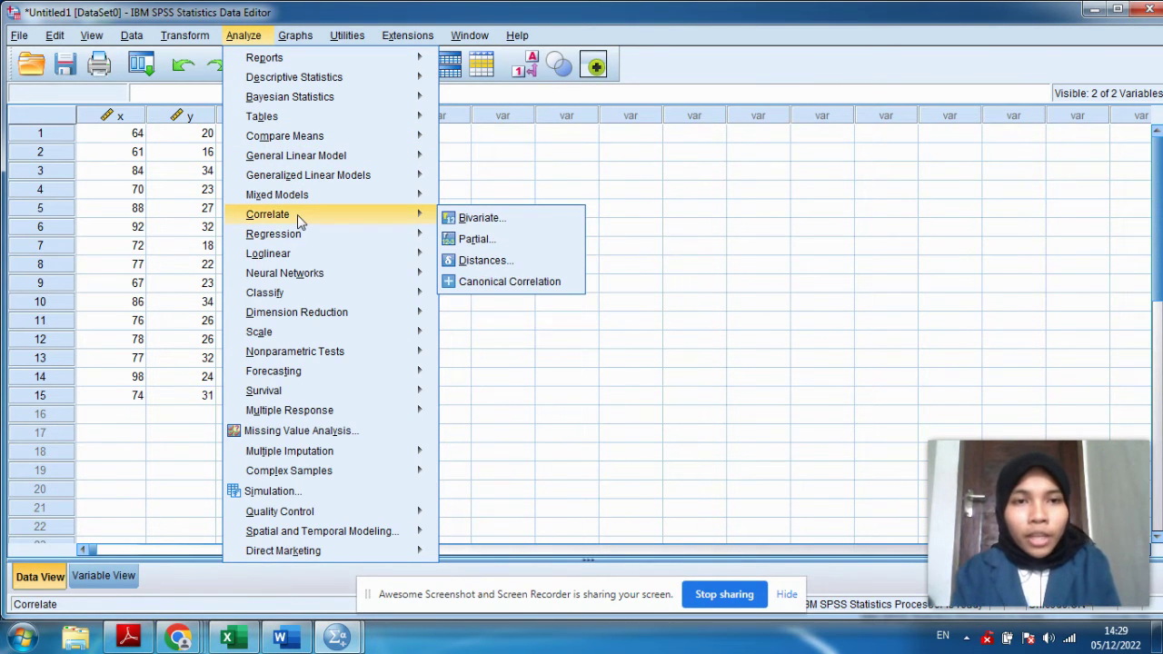
left_click(473, 220)
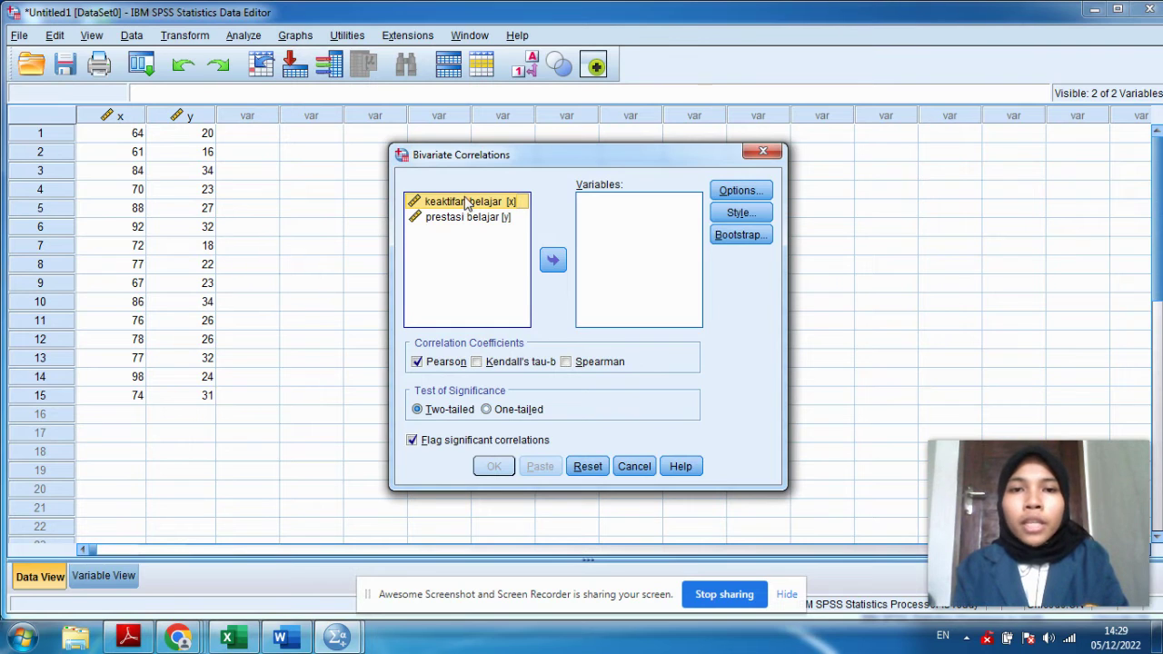
left_click(465, 207, "ctrl")
left_click(466, 209)
left_click(466, 208, "ctrl")
left_click(466, 207)
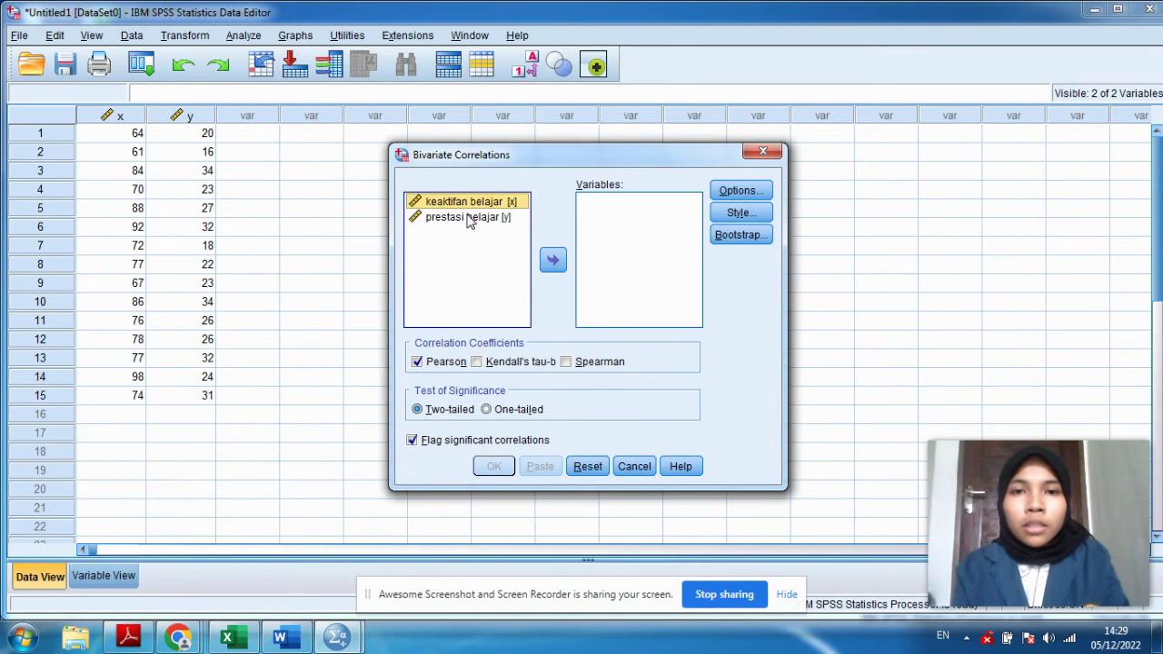
left_click(471, 220, "ctrl")
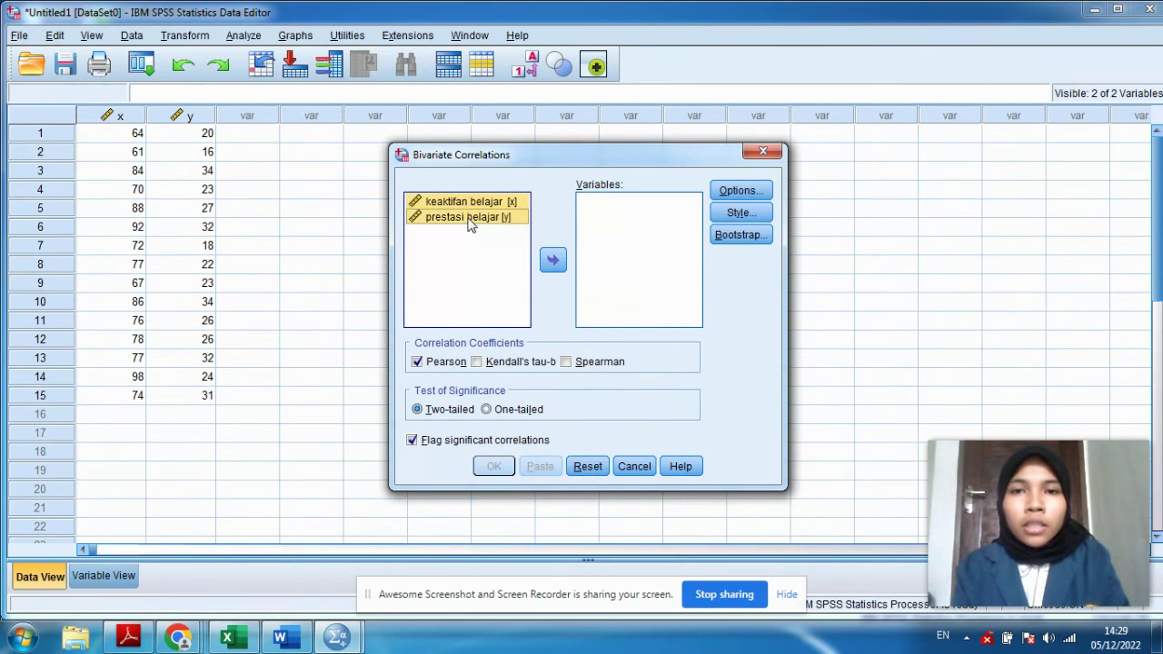
left_click(553, 262)
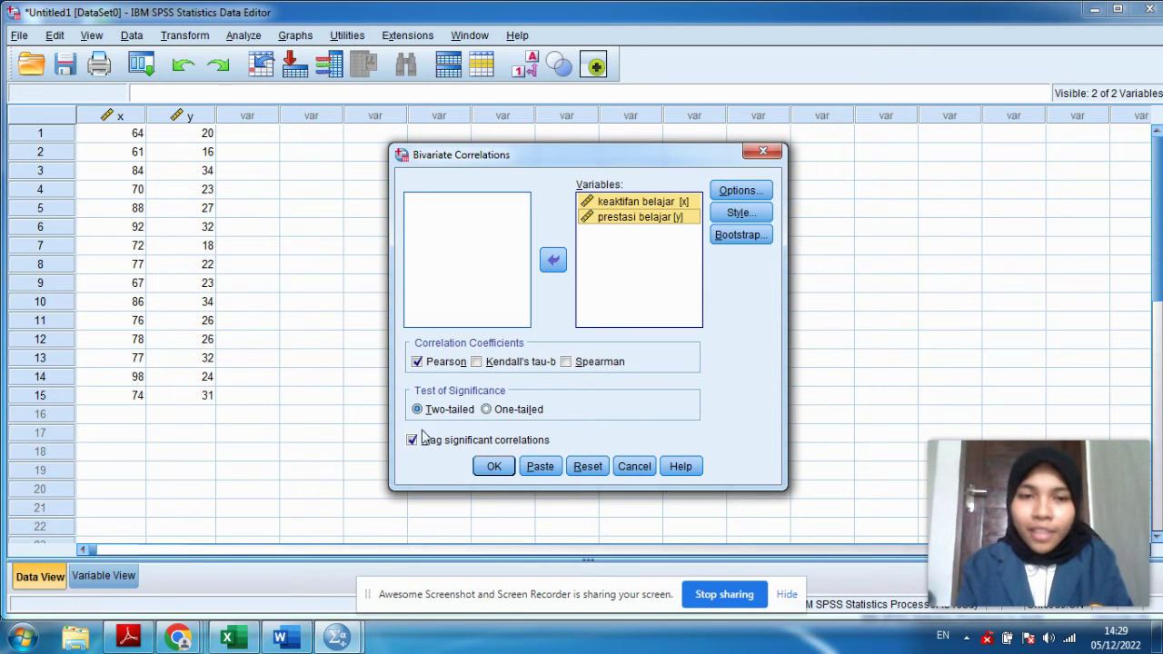
left_click(494, 466)
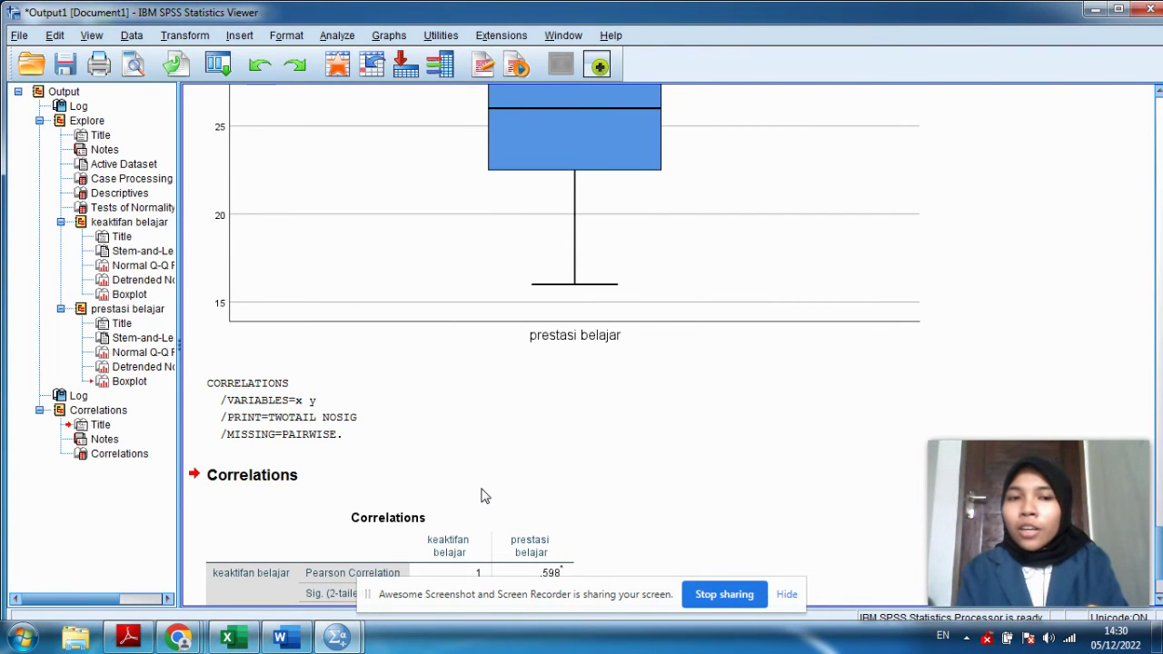
left_click(490, 495)
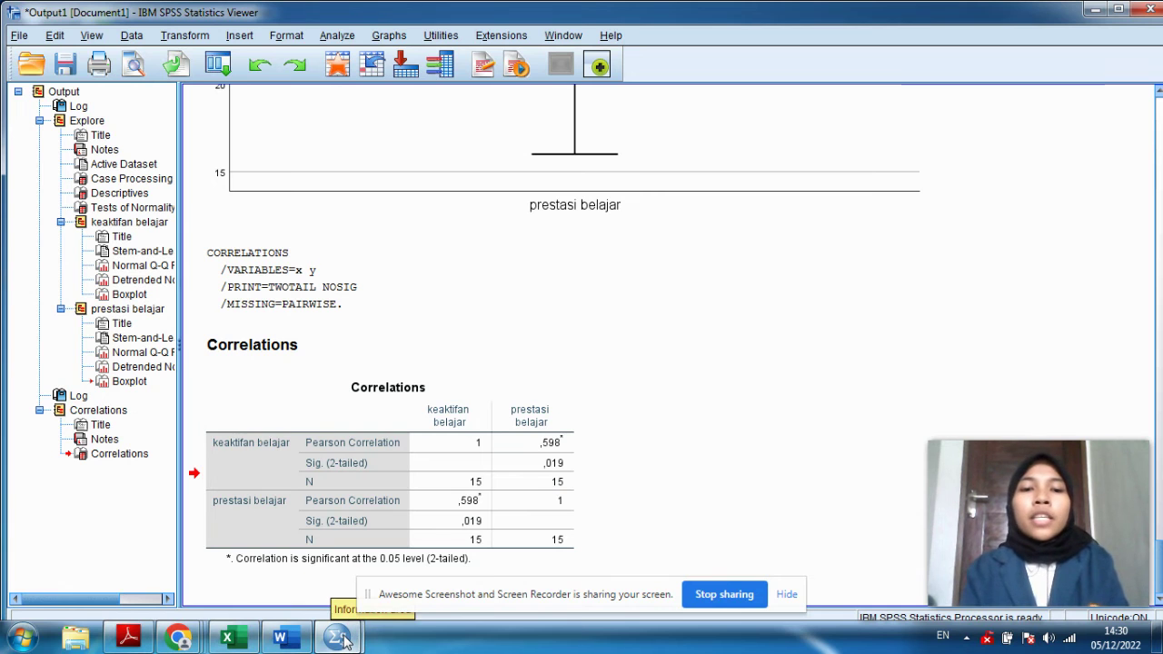
Switch to the Word document and compare its INTERPRETASI criteria with the Correlations table in the SPSS output
mouse_move(343, 638)
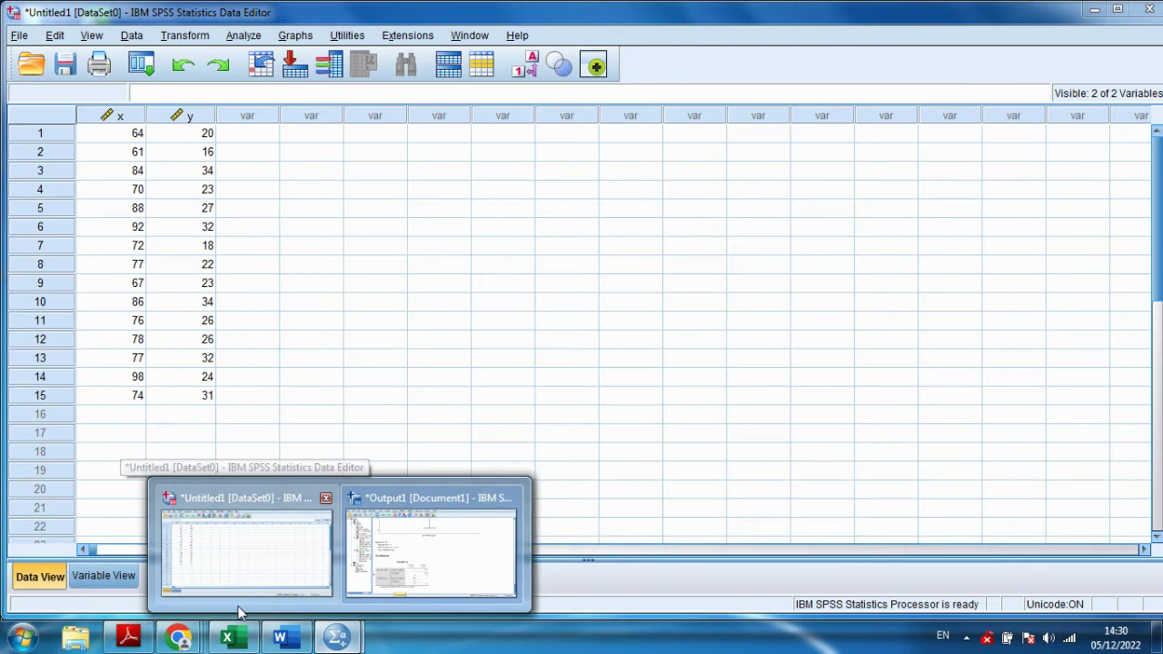
mouse_move(234, 642)
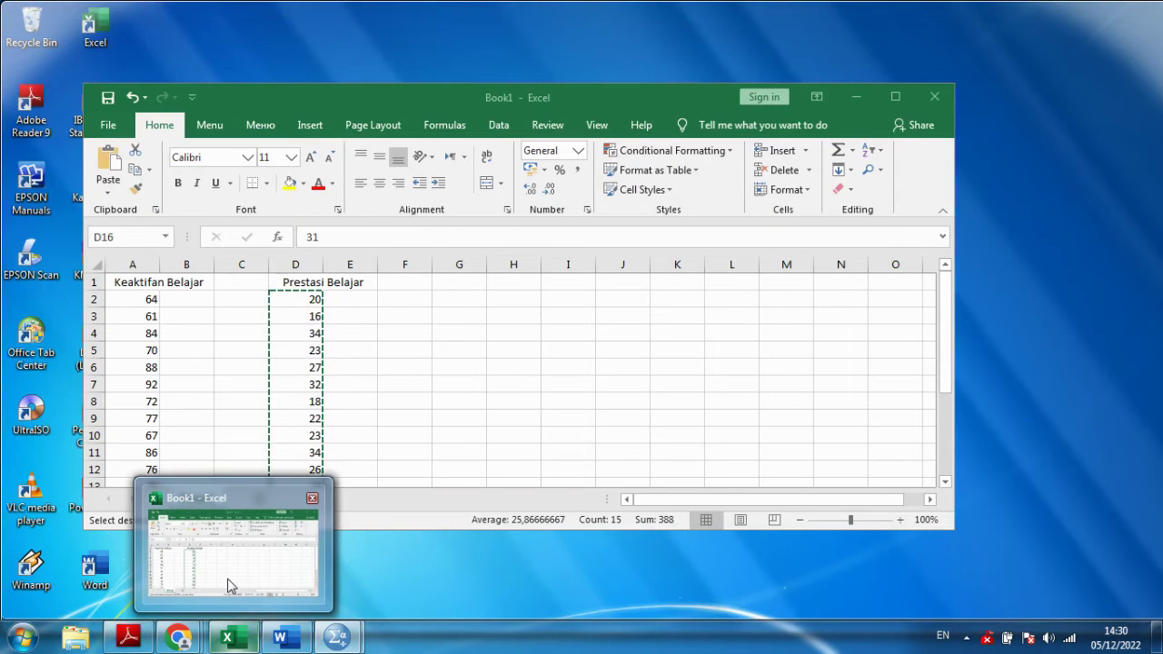
left_click(228, 578)
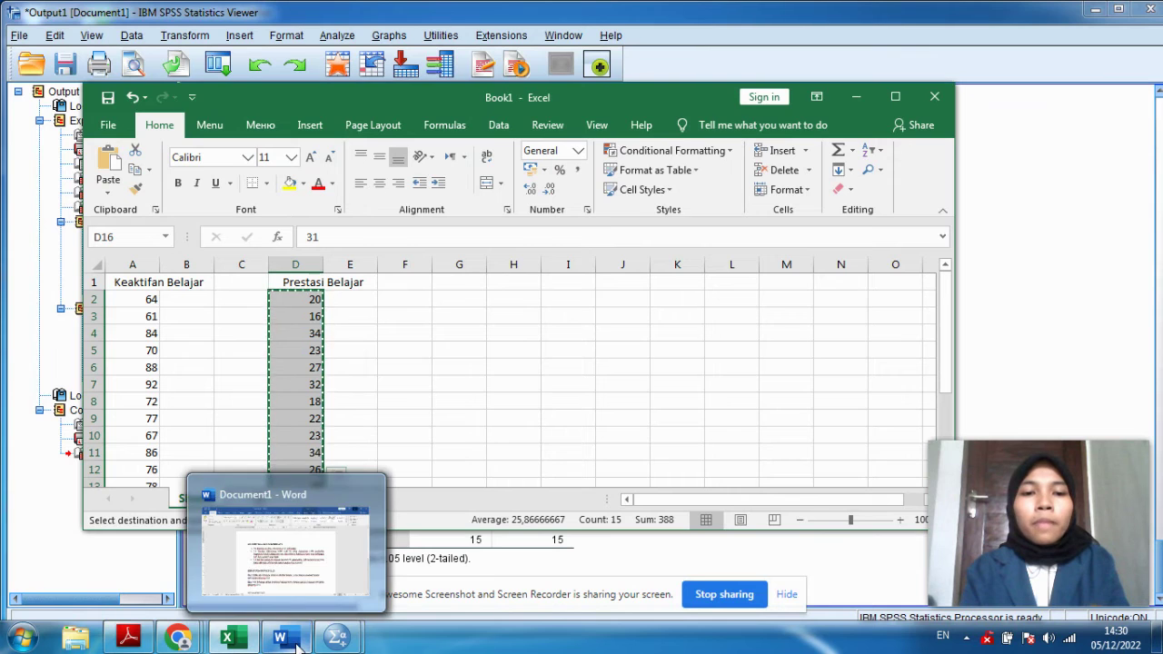
left_click(297, 643)
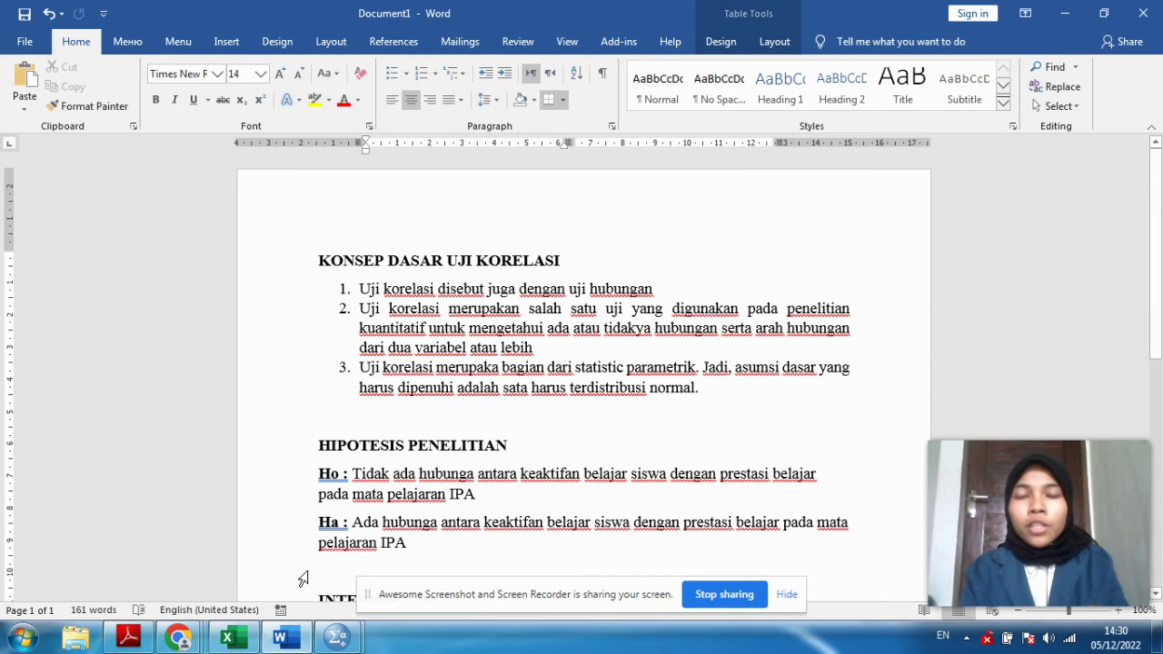
scroll(297, 520, "down", 4)
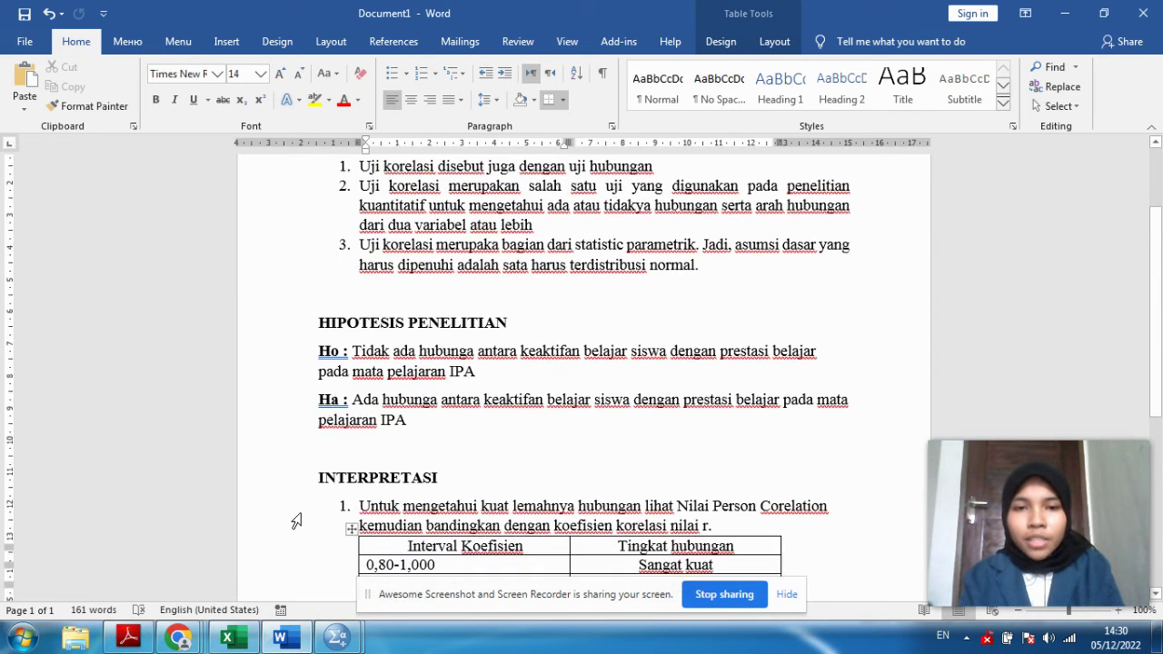
key("ctrl+End")
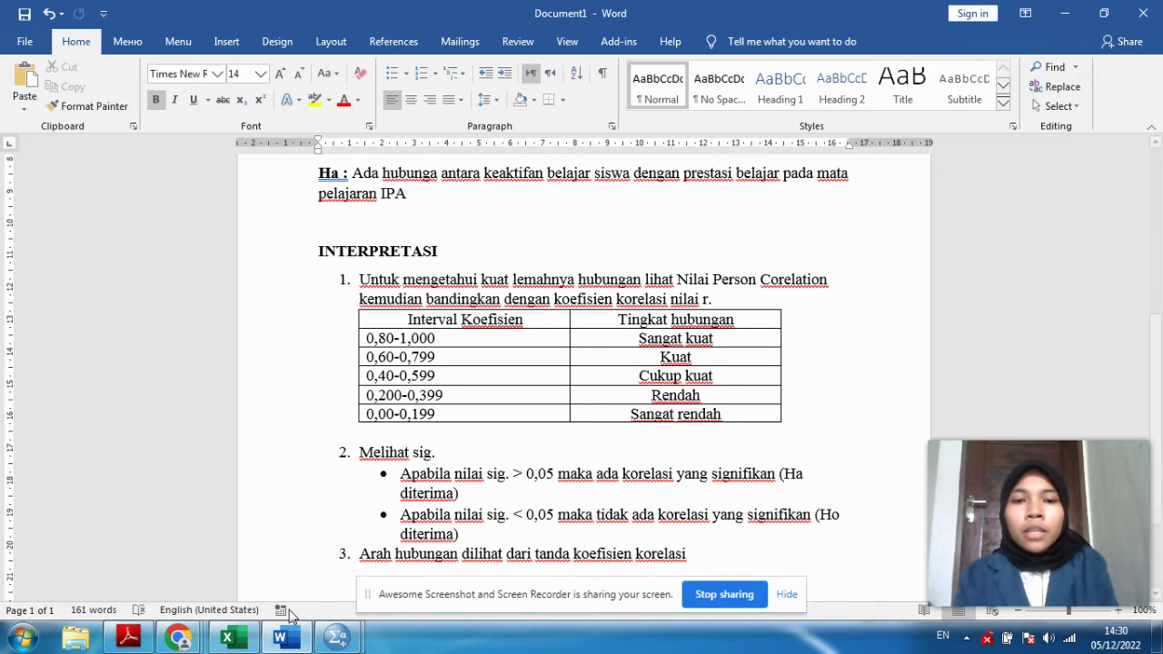
mouse_move(335, 639)
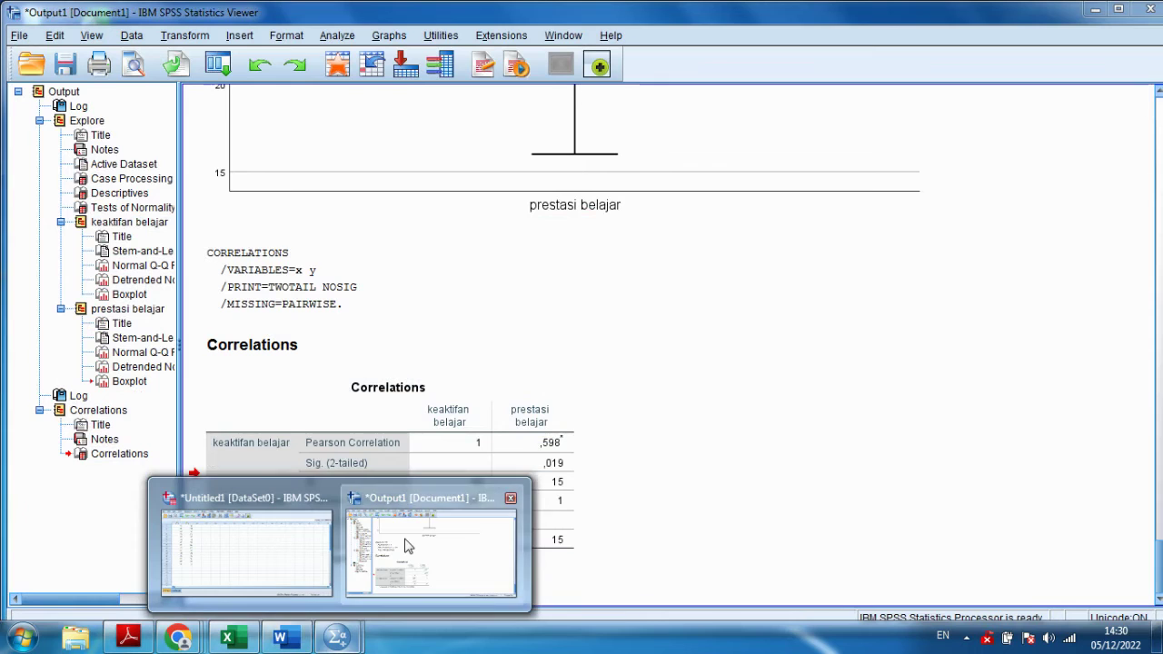
left_click(373, 545)
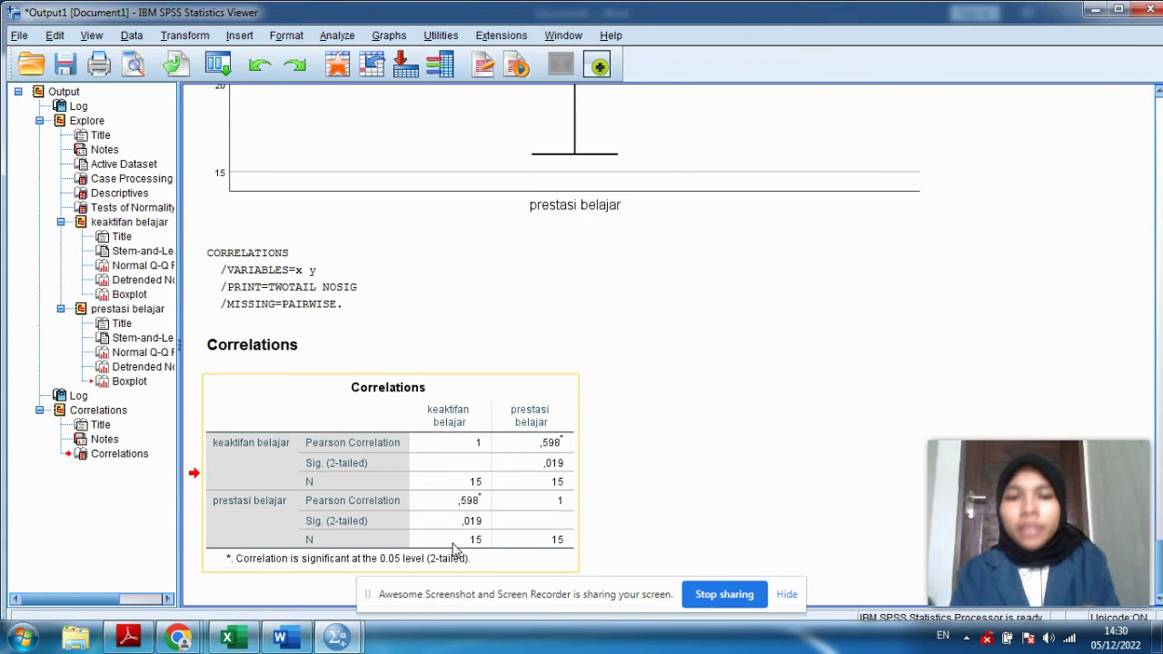
mouse_move(281, 636)
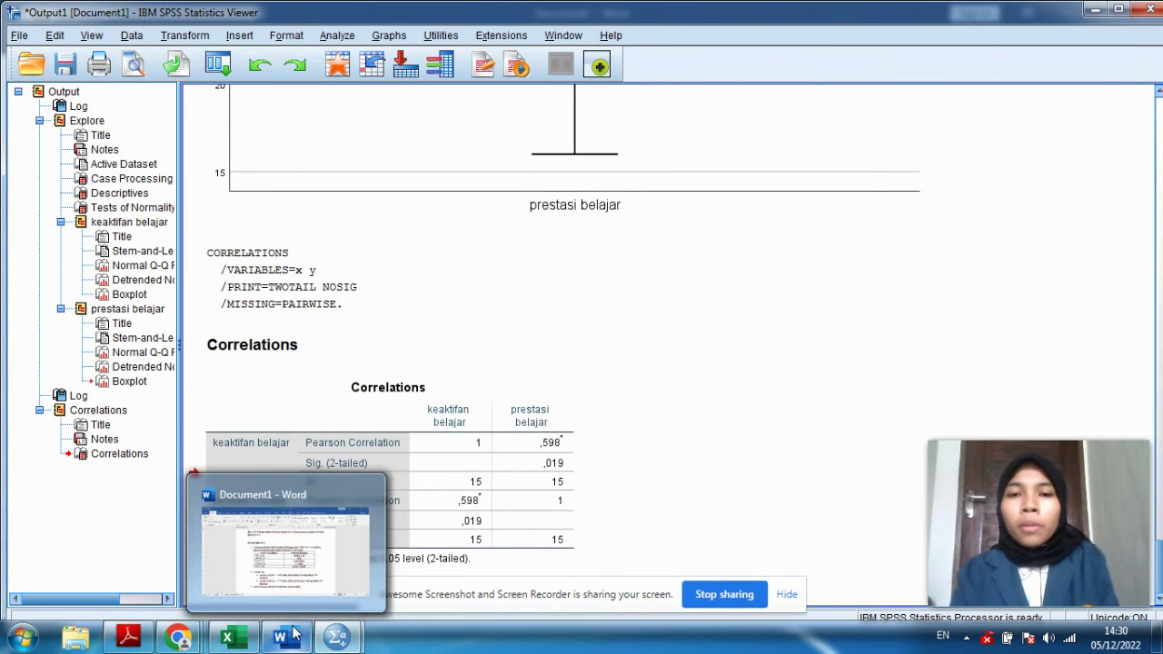
left_click(291, 581)
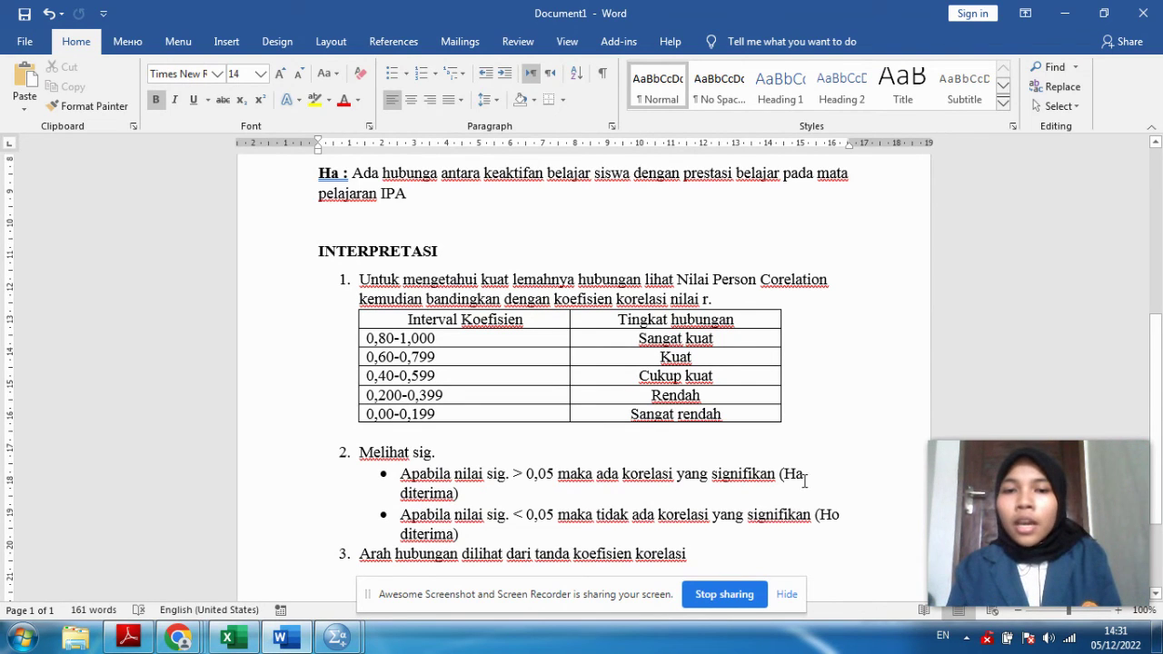
Go back up through the Word document to review the Ho and Ha research hypotheses and the basic concepts
key("Up")
key("Up")
key("Up")
key("Up")
key("Up")
key("Up")
key("Up")
key("Up")
key("Up")
key("Up")
key("Up")
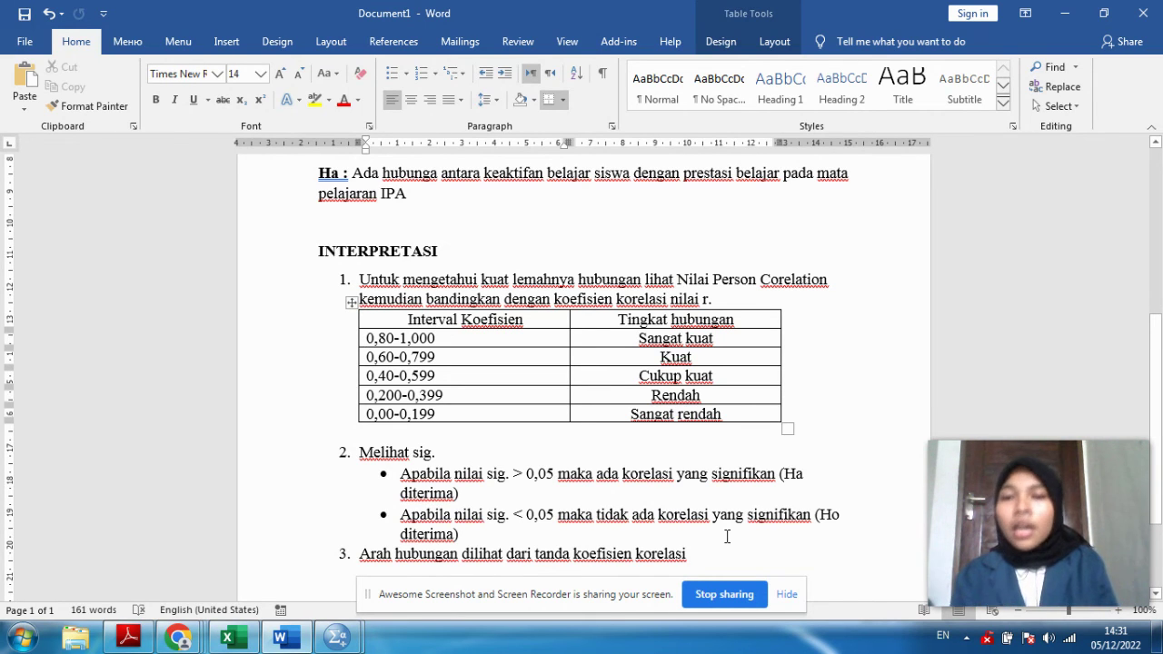
key("Up")
key("Up")
key("Up")
key("Up")
key("Up")
key("Up")
key("Up")
key("Up")
key("Up")
key("Up")
key("Up")
key("Up")
key("Up")
key("Up")
key("Up")
key("Up")
key("Up")
key("Up")
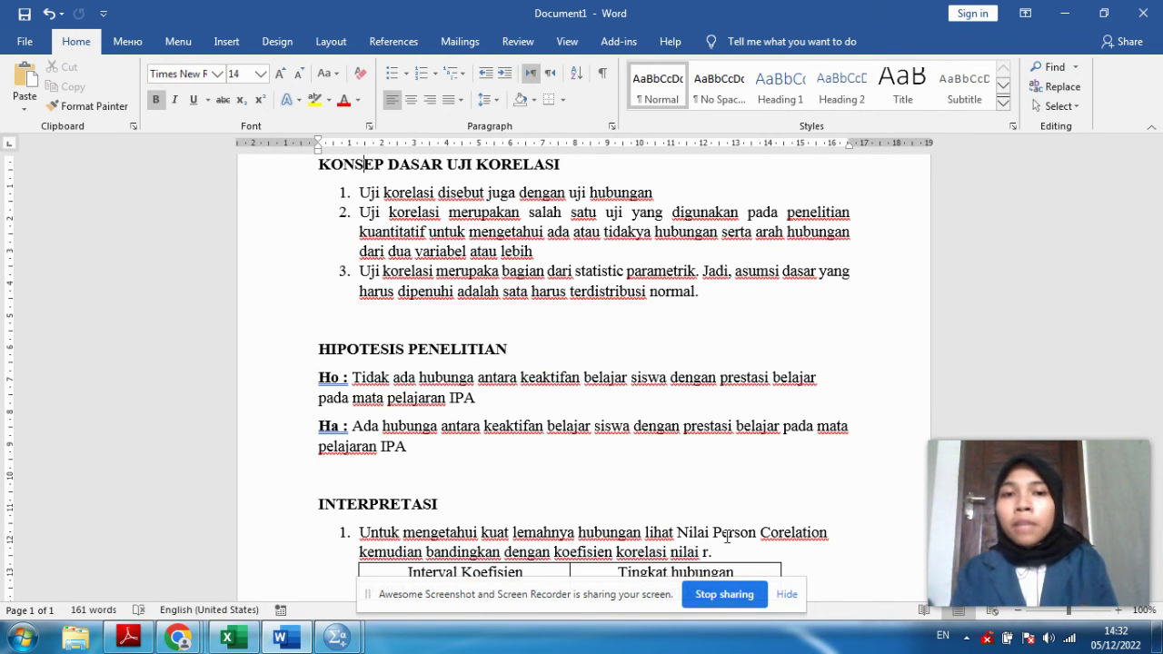
Compare the significance and relationship-direction criteria under INTERPRETASI in the Word document with the Sig. (2-tailed) and Pearson Correlation values in the SPSS output
scroll(727, 536, "down", 5)
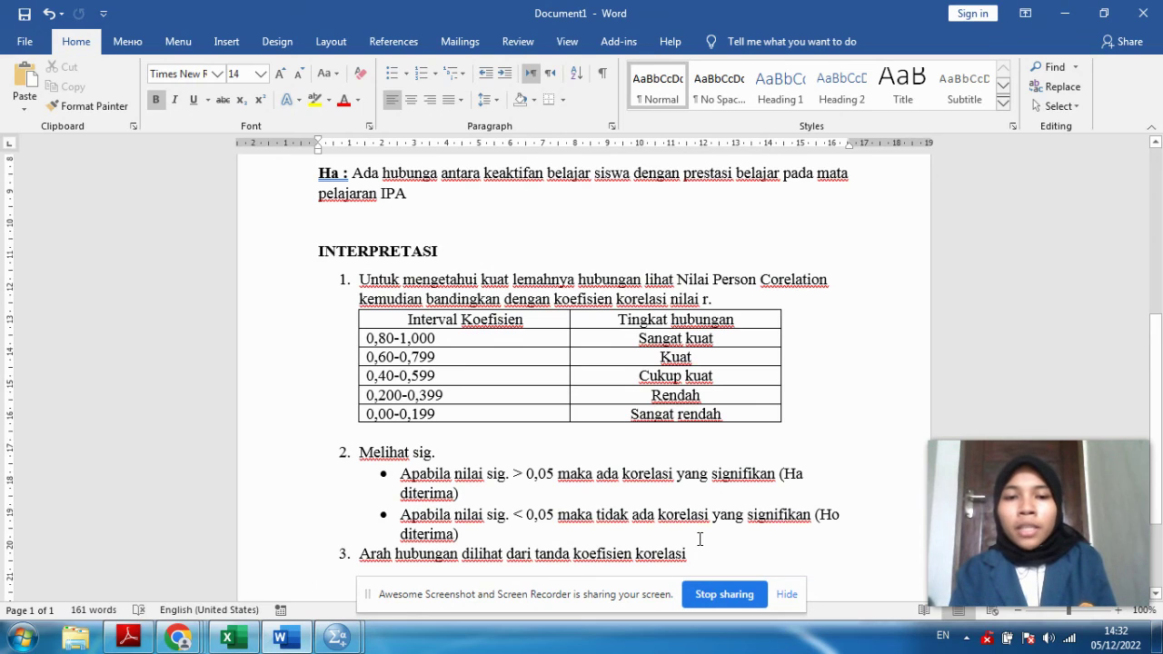
mouse_move(338, 641)
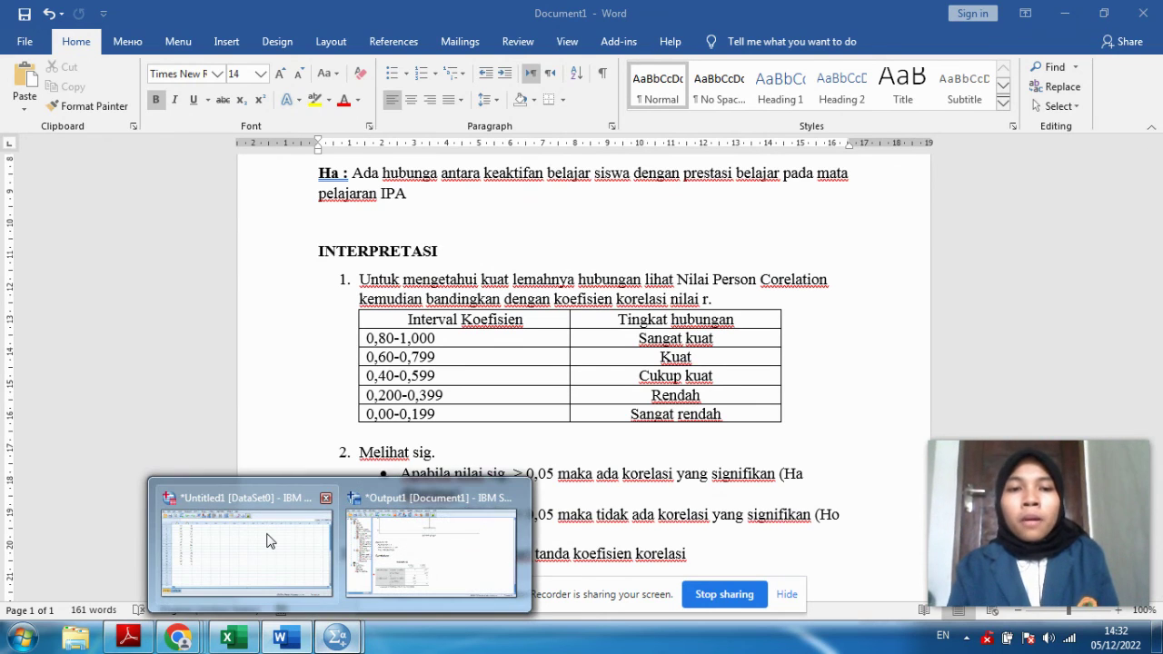
left_click(411, 554)
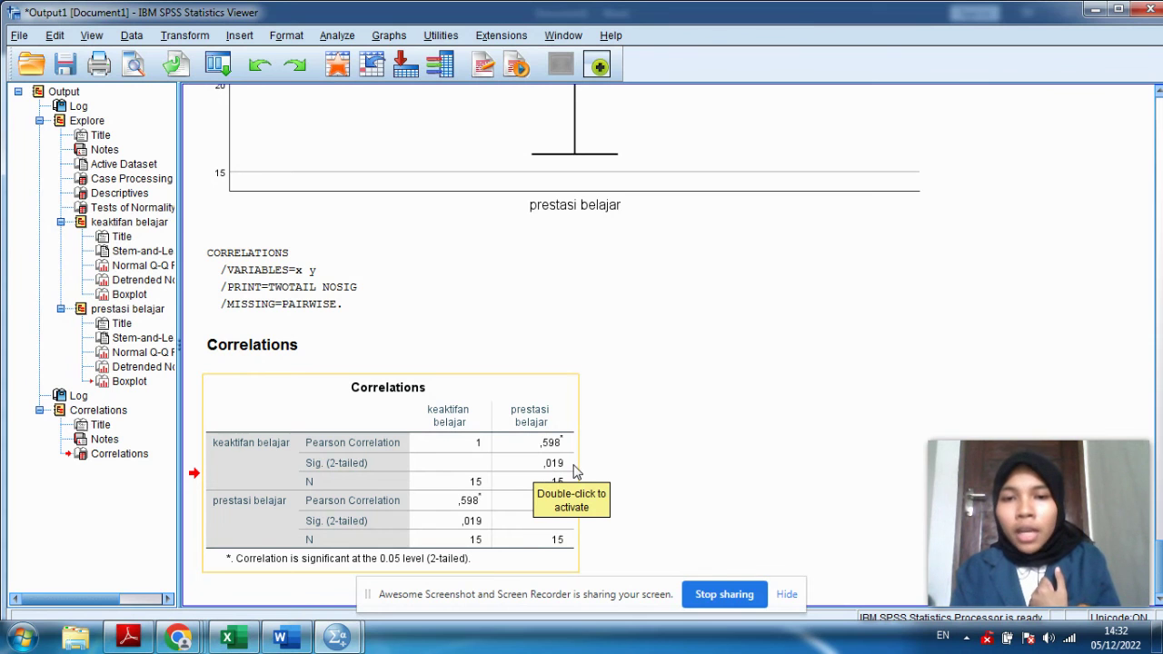
mouse_move(344, 635)
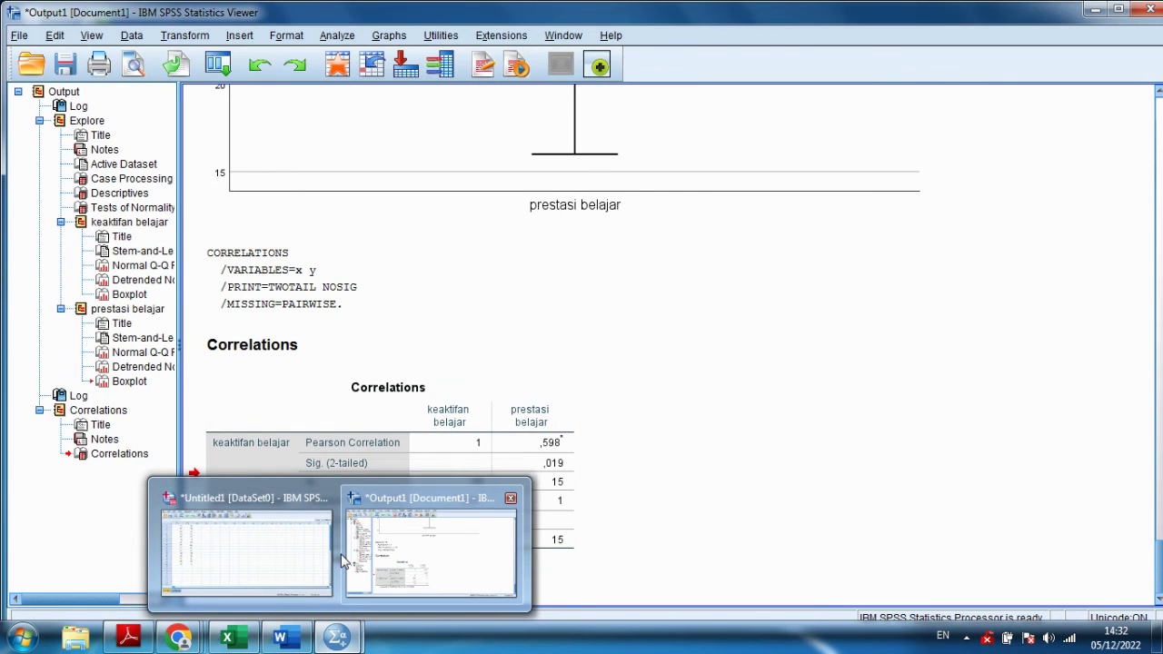
mouse_move(318, 559)
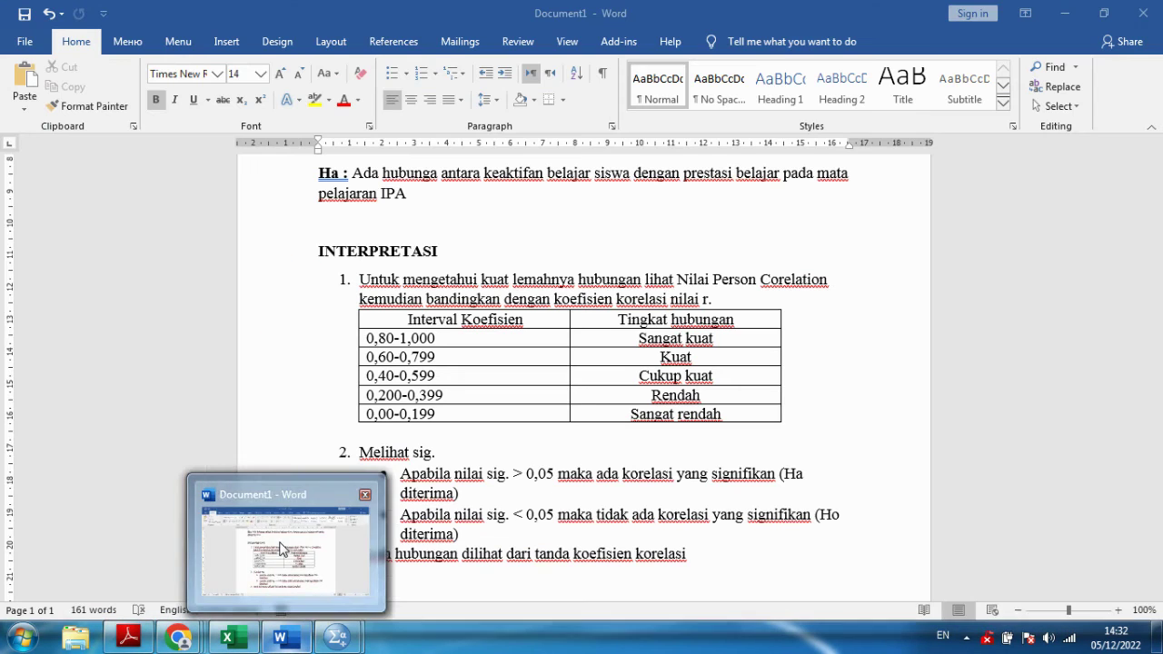
left_click(275, 550)
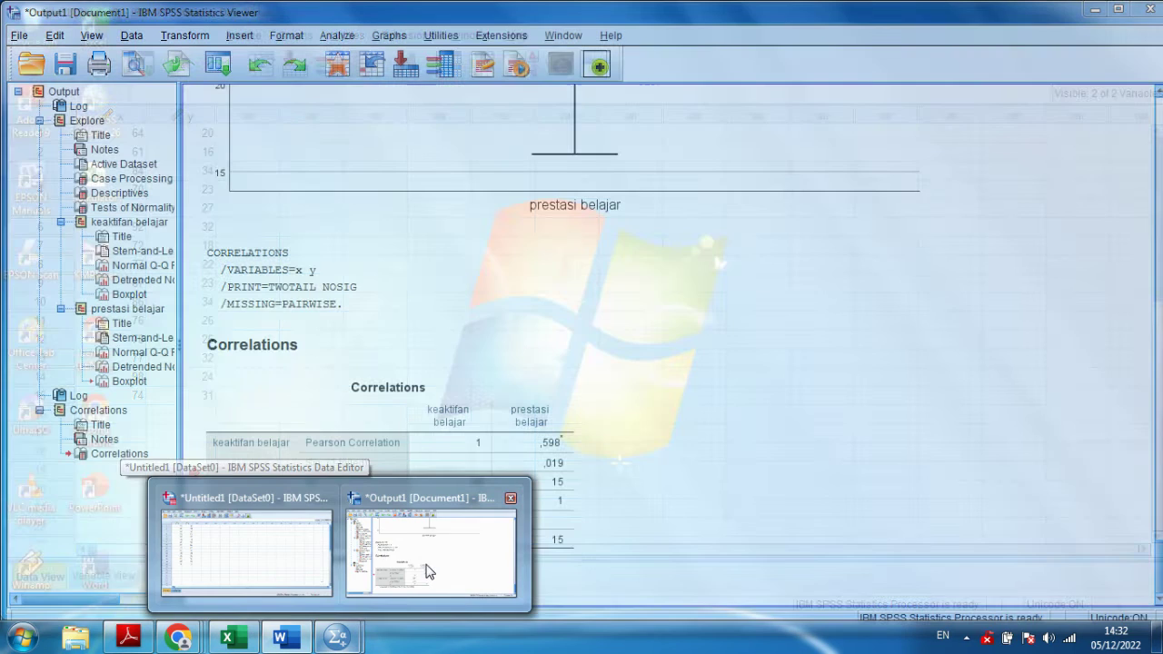
left_click(428, 568)
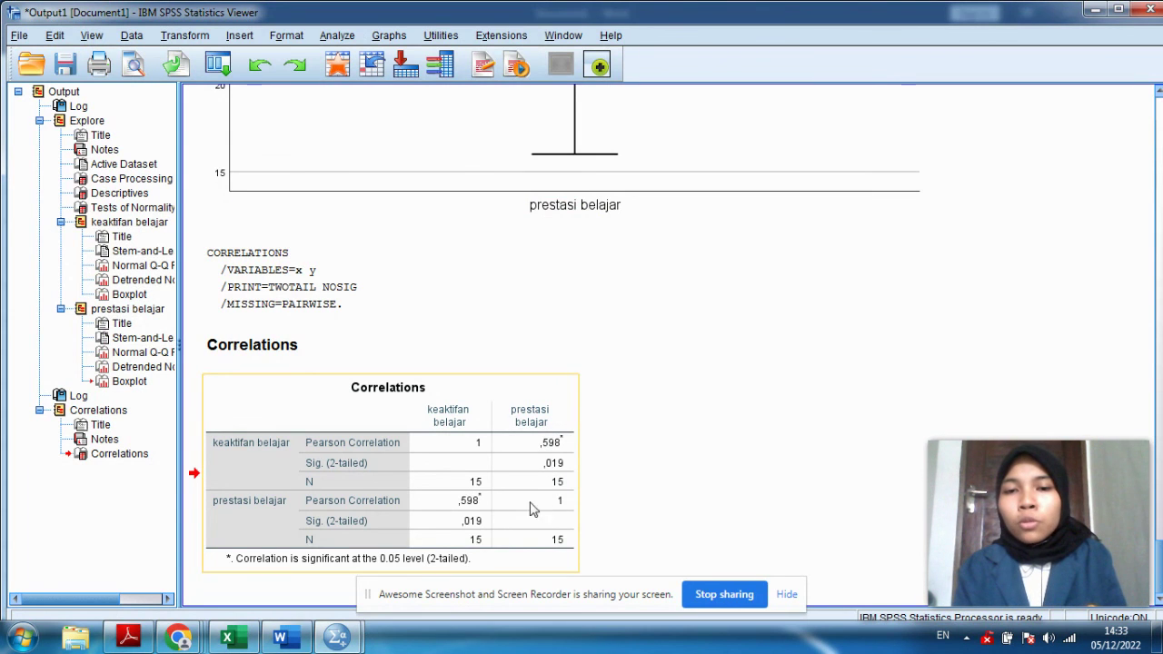
scroll(554, 458, "up", 1)
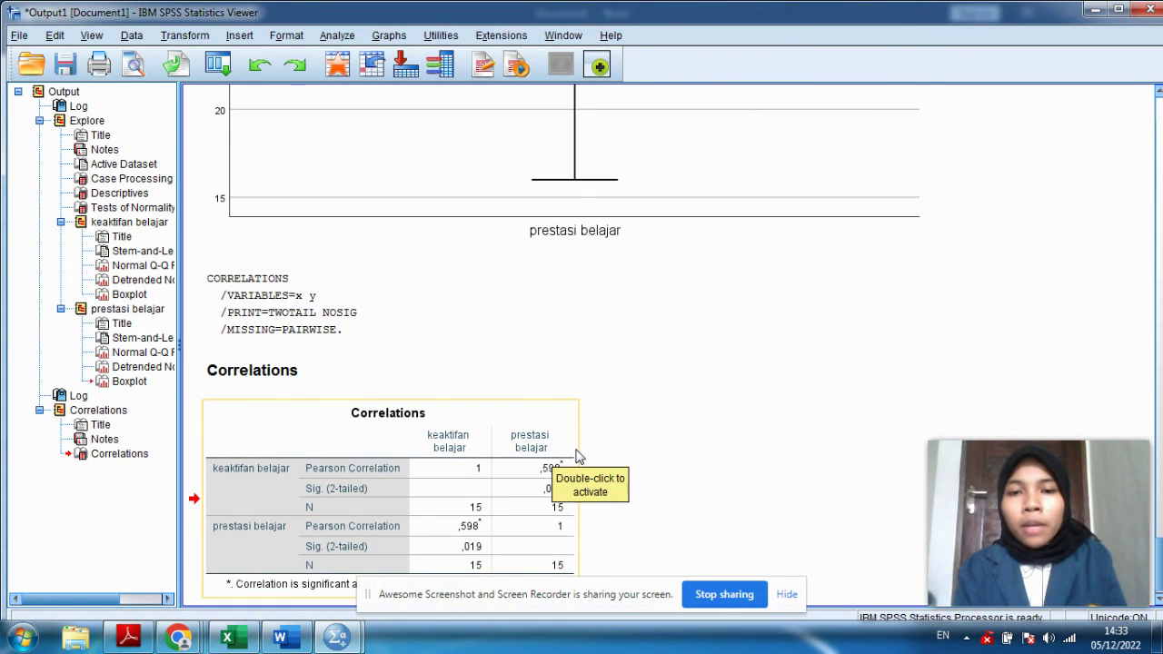